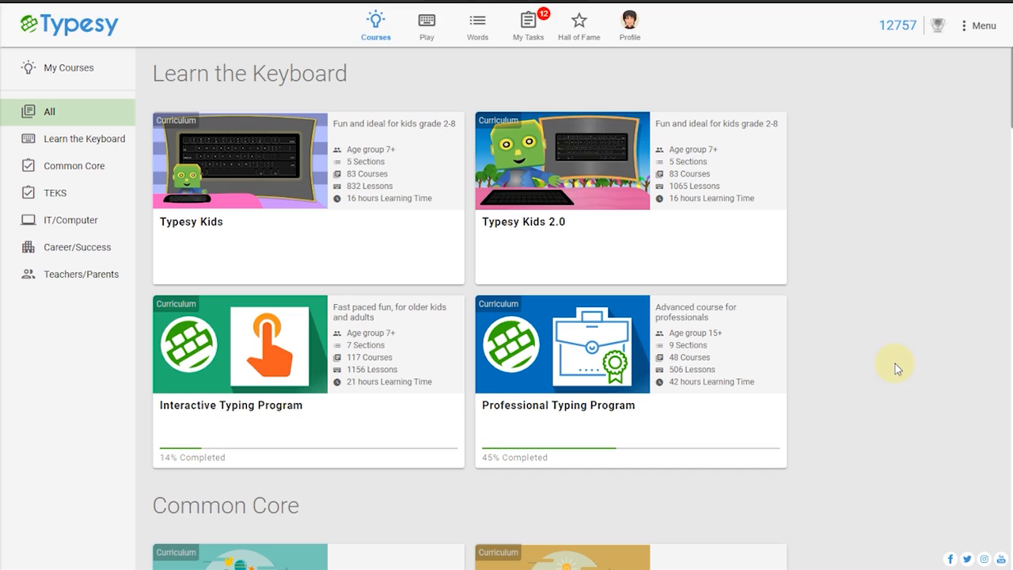
scroll(895, 363, down, 5)
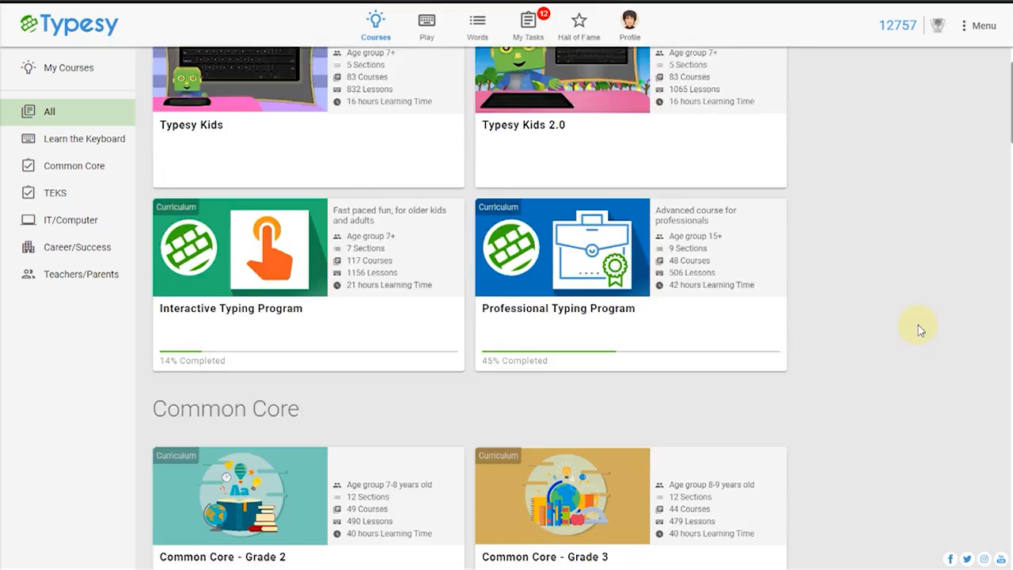
scroll(918, 316, down, 2)
scroll(870, 253, up, 1)
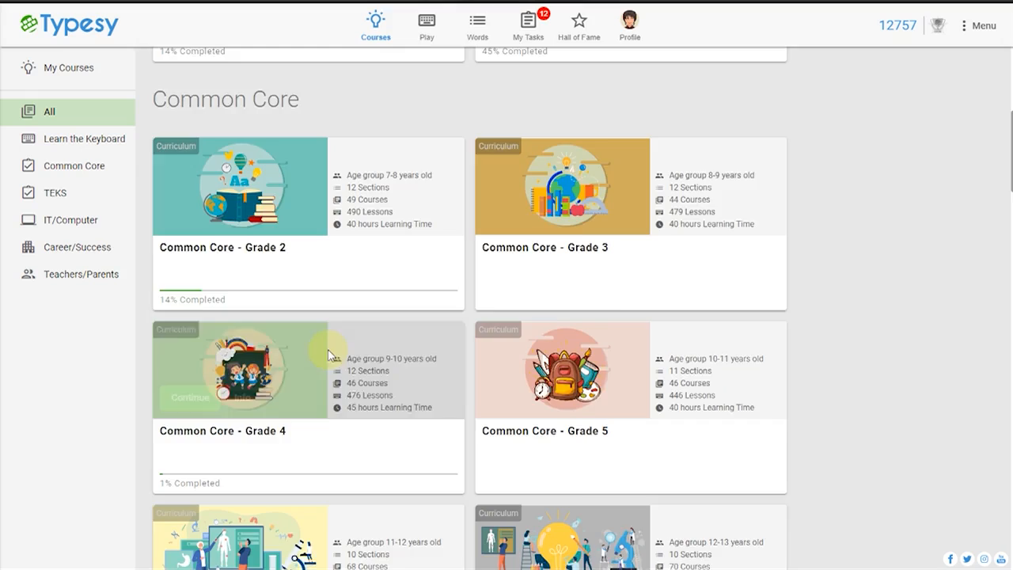
scroll(490, 317, down, 3)
scroll(617, 403, down, 2)
scroll(882, 340, up, 4)
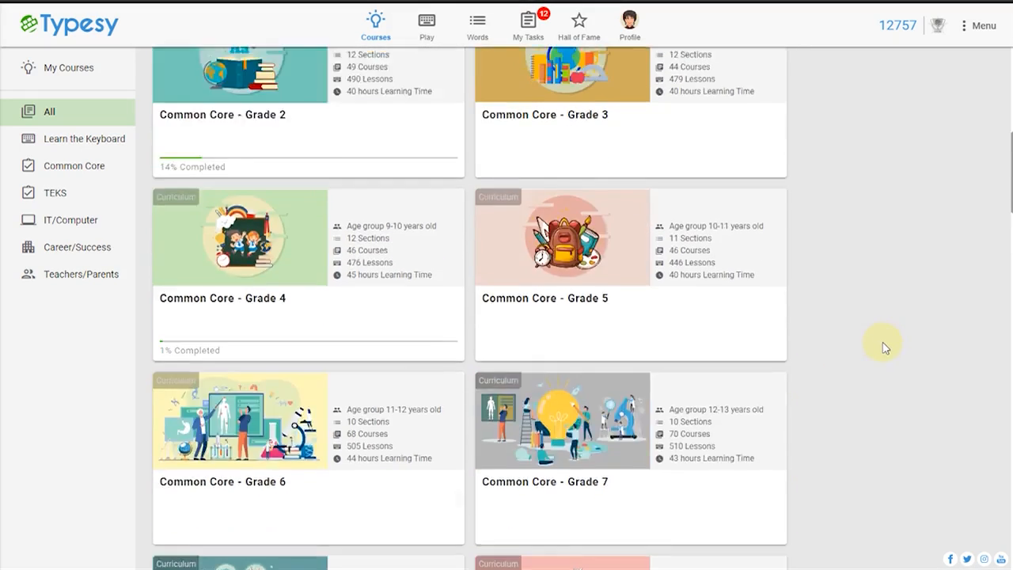
scroll(895, 343, up, 2)
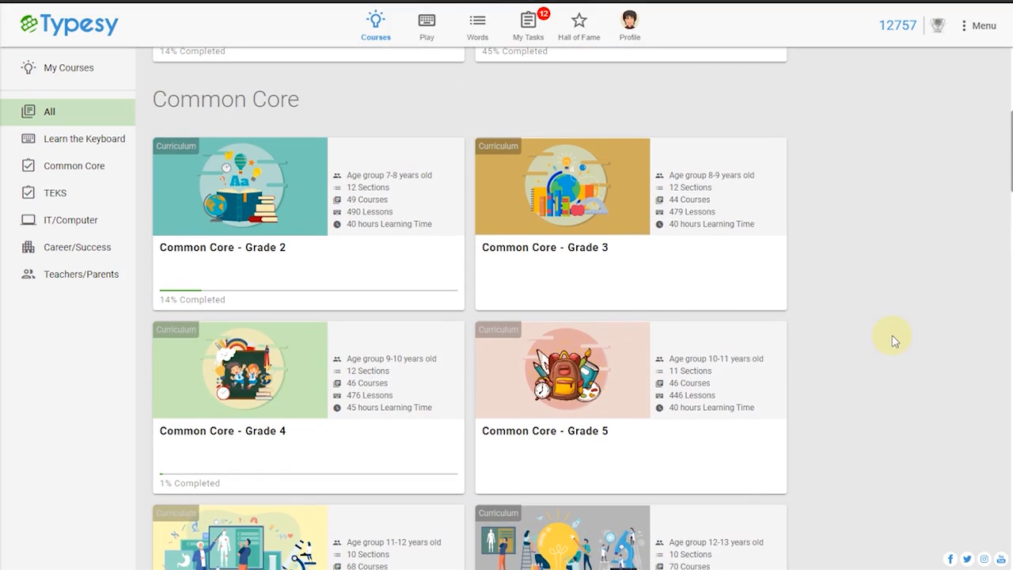
scroll(893, 340, down, 3)
scroll(866, 277, down, 3)
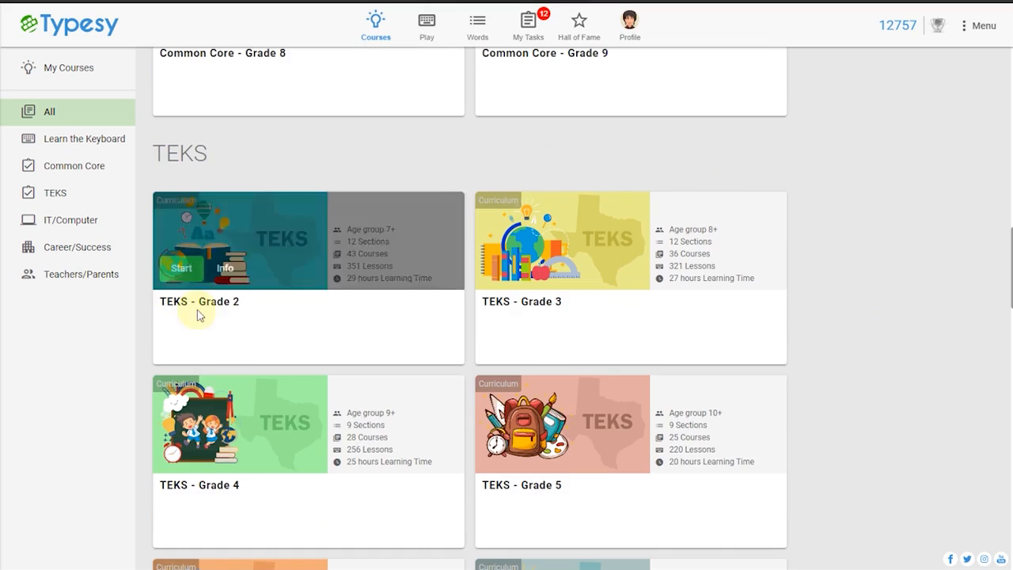
scroll(550, 316, down, 3)
scroll(411, 340, down, 2)
scroll(397, 331, down, 3)
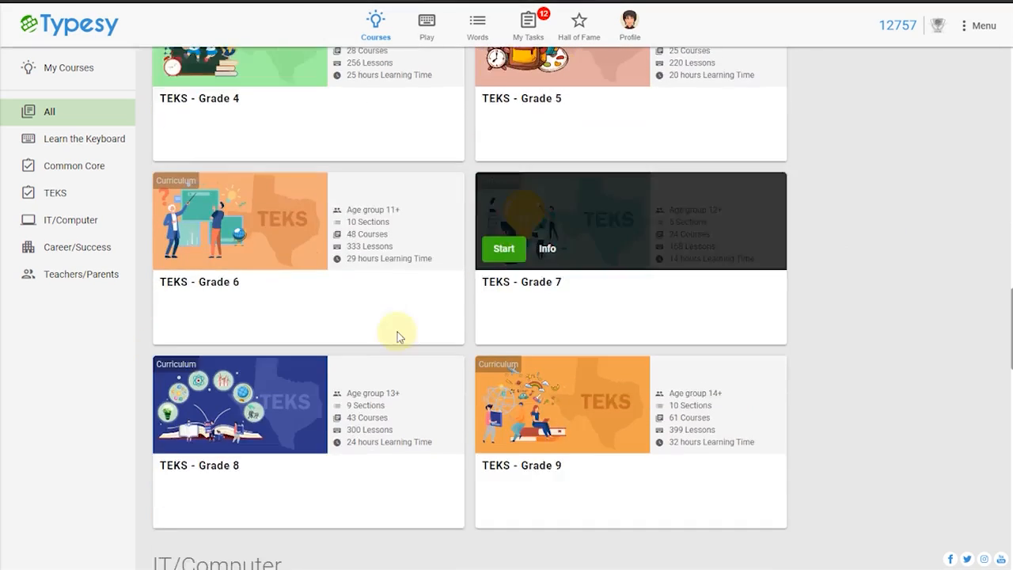
scroll(398, 331, down, 2)
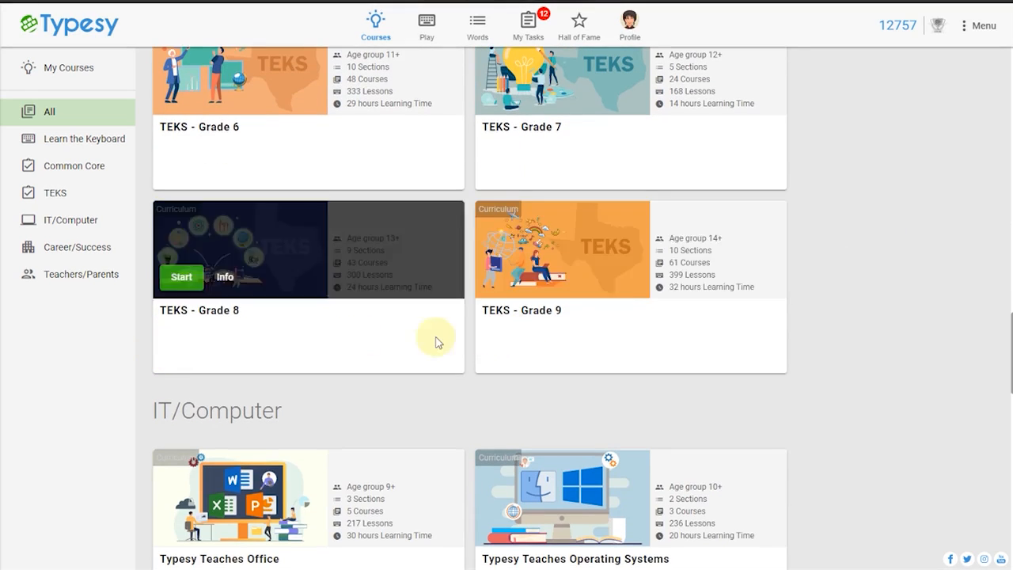
scroll(438, 342, up, 3)
scroll(885, 301, up, 2)
scroll(884, 303, down, 1)
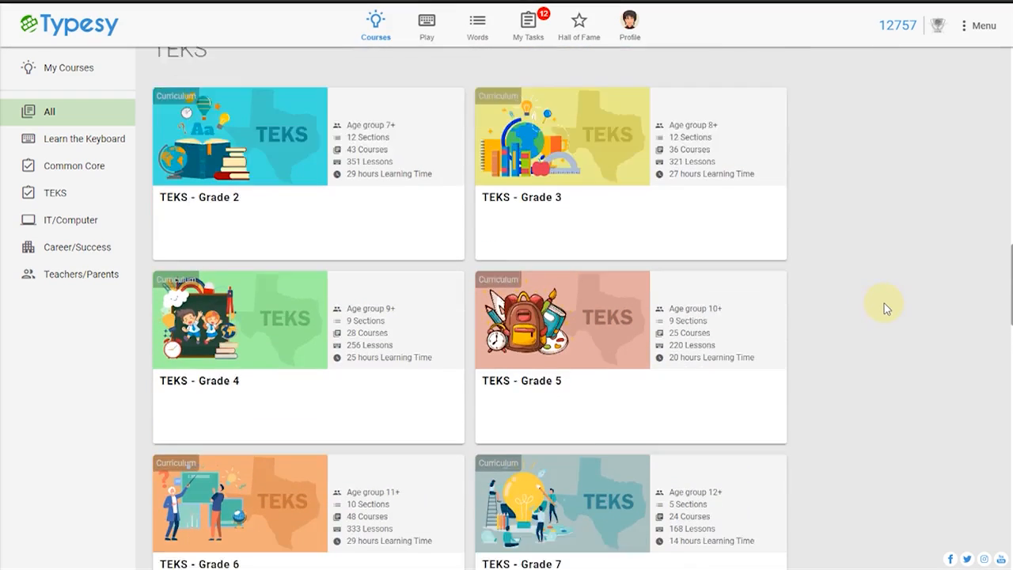
scroll(884, 304, down, 8)
scroll(902, 277, down, 1)
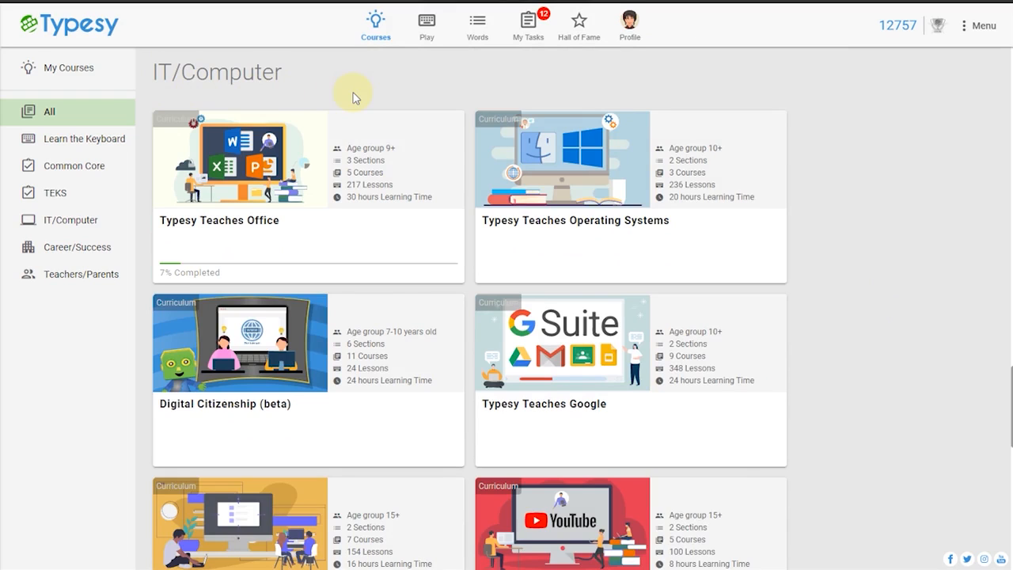
scroll(843, 332, down, 4)
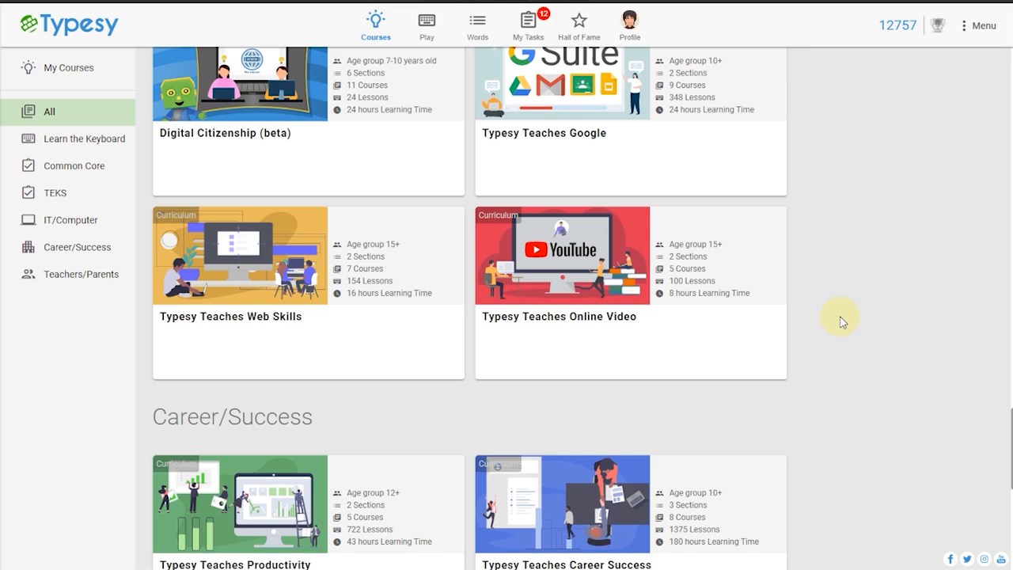
scroll(840, 320, down, 5)
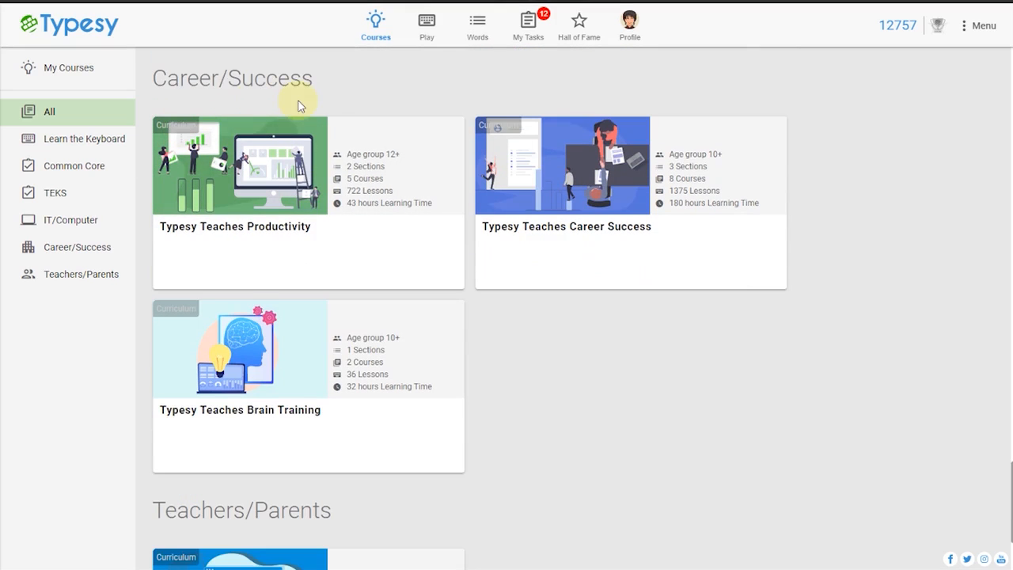
scroll(878, 261, down, 3)
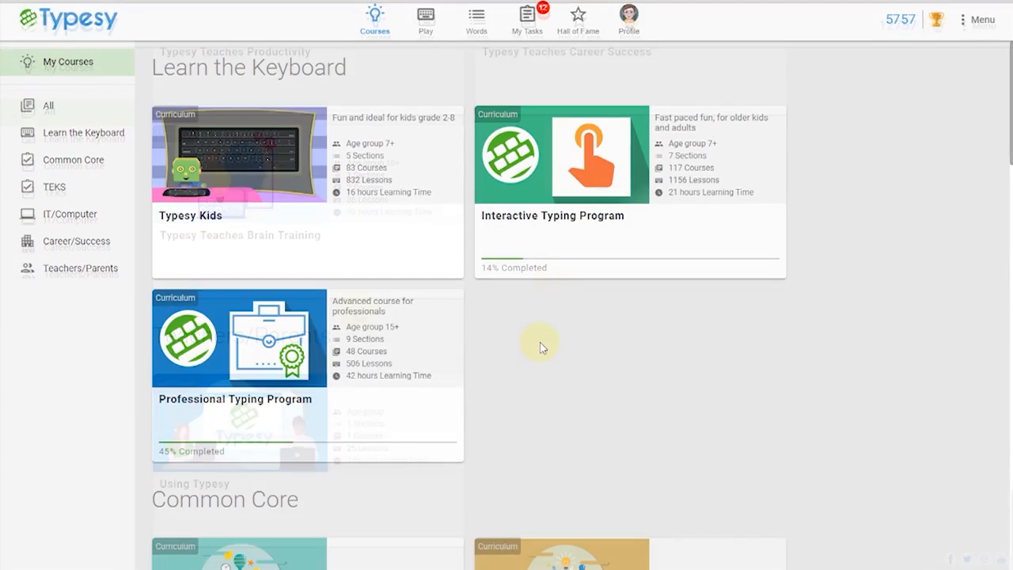
mouse_move(239, 155)
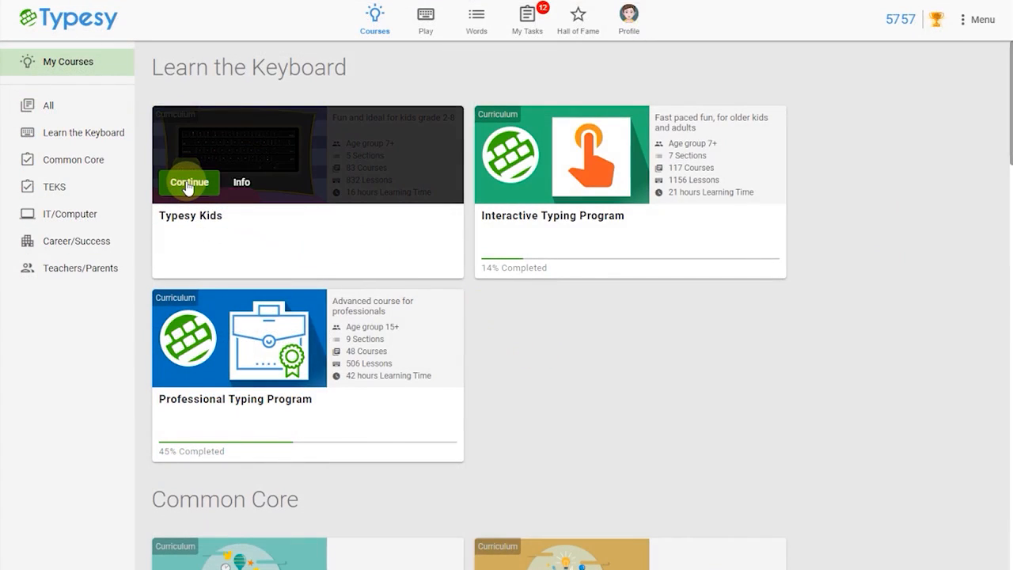
Resume the Typesy Kids course from its Continue card.
click(187, 186)
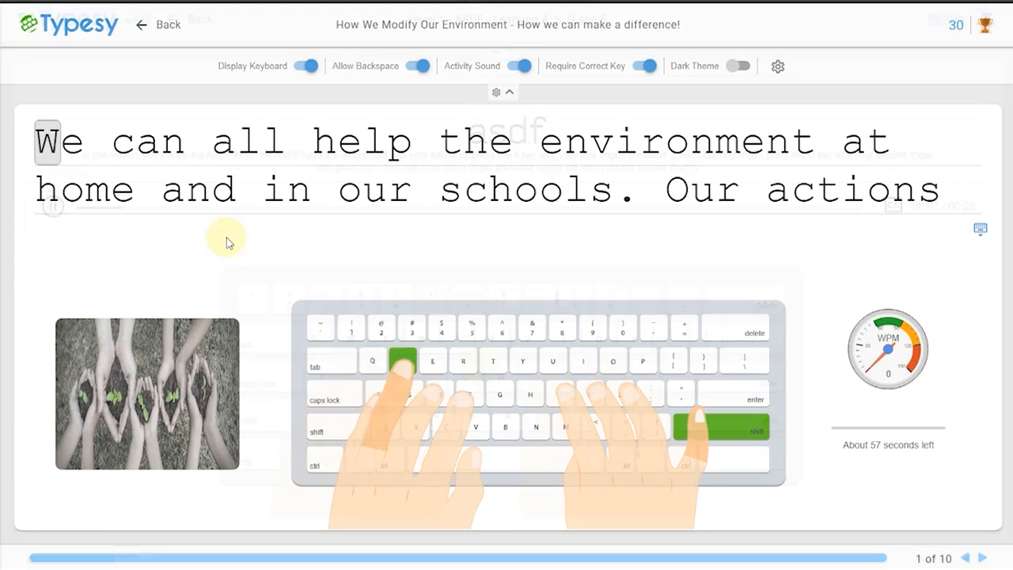
text(We )
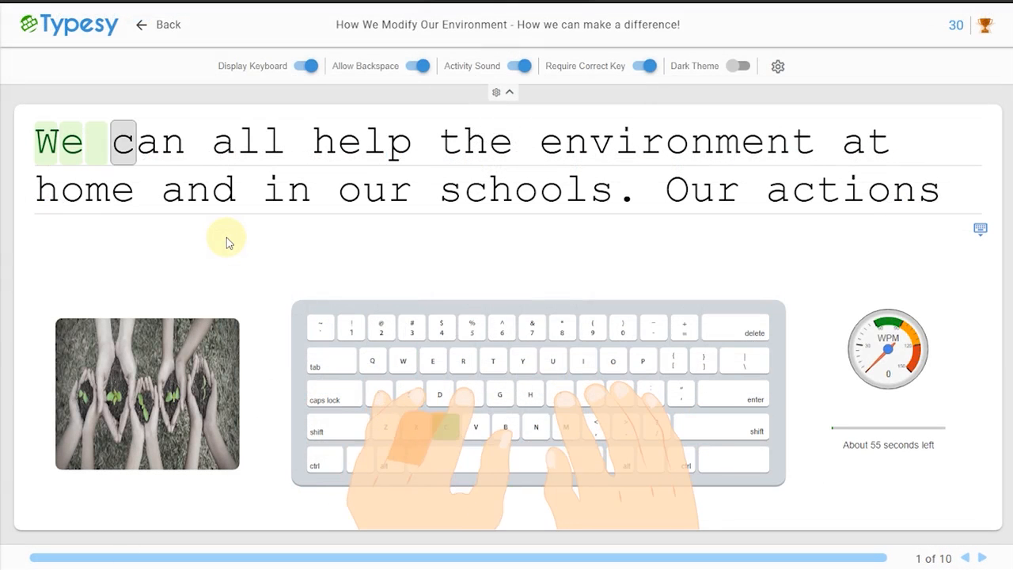
text(can all help the envir)
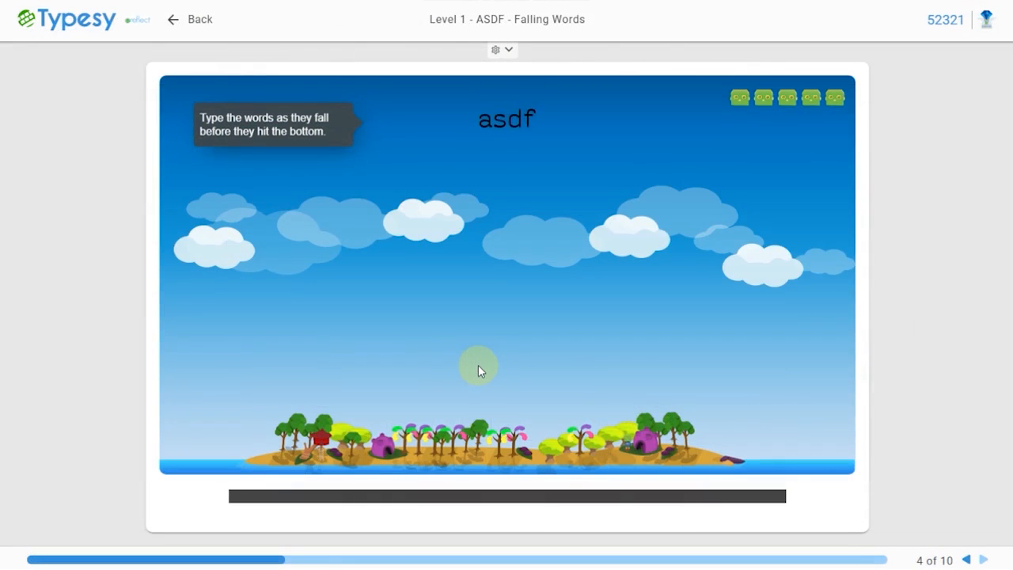
text(asdf)
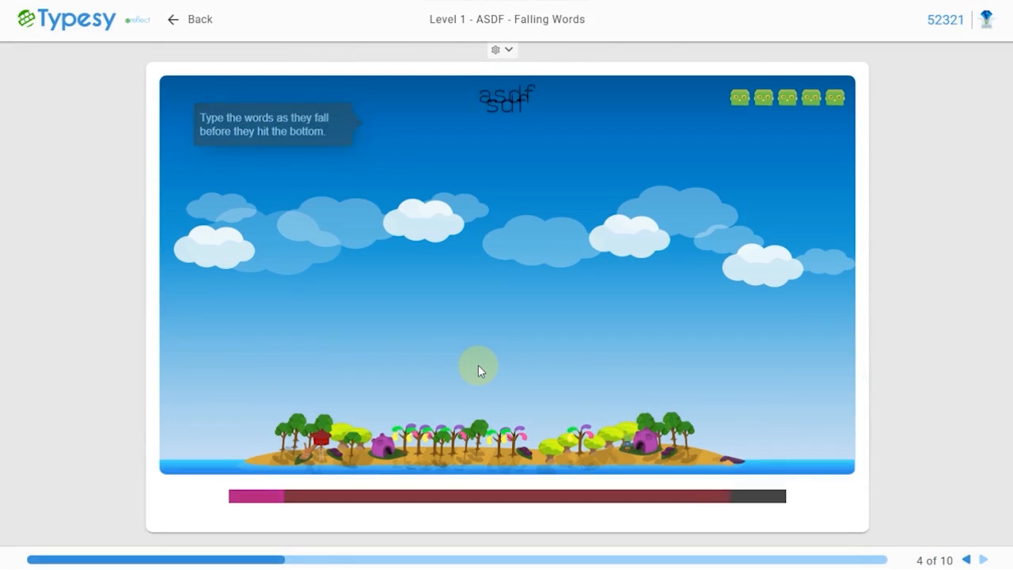
text(asdf)
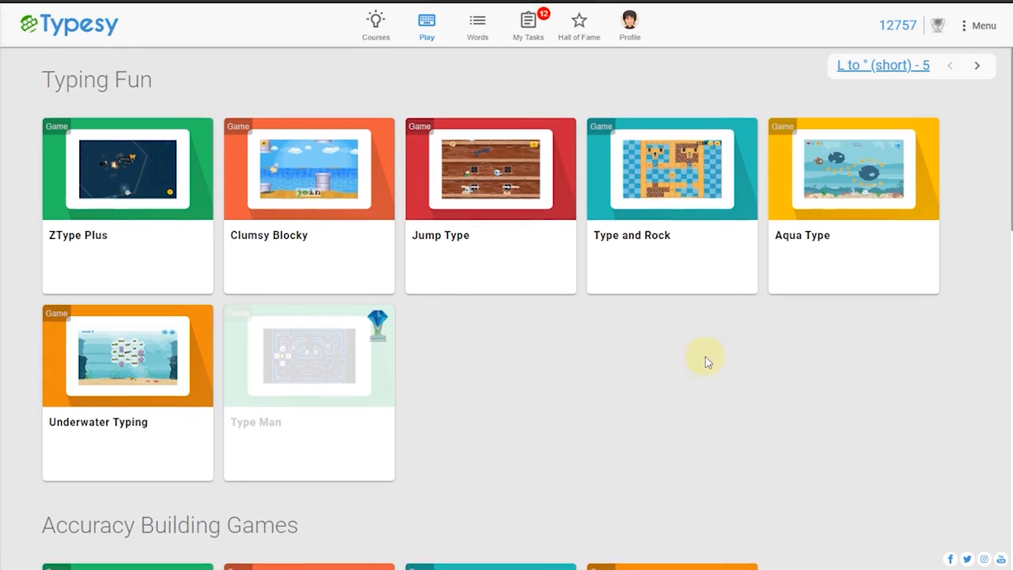
scroll(704, 349, down, 5)
scroll(807, 341, down, 5)
scroll(809, 342, down, 3)
scroll(808, 342, down, 2)
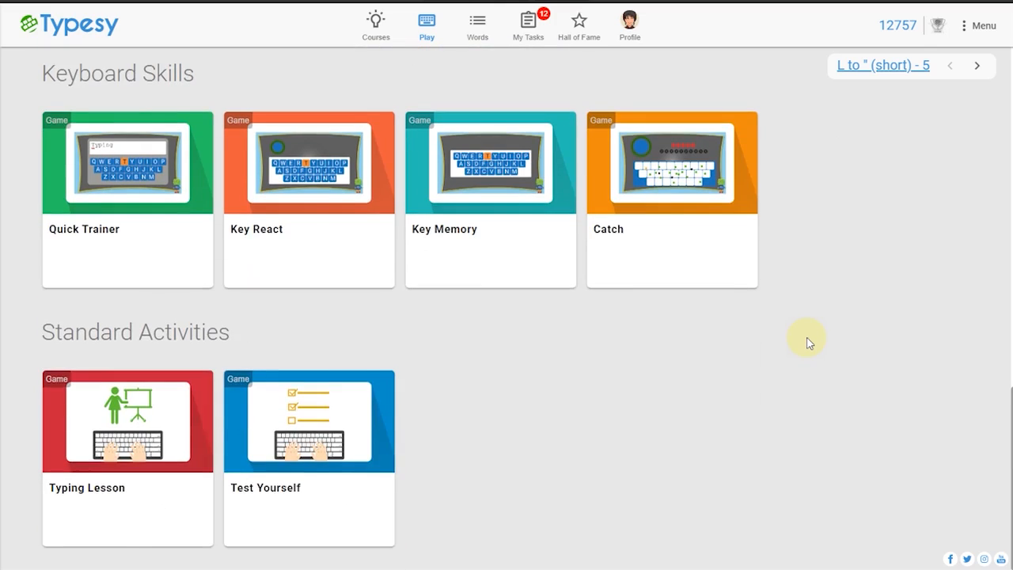
scroll(808, 342, up, 5)
scroll(809, 342, up, 5)
scroll(806, 345, up, 5)
scroll(802, 348, up, 1)
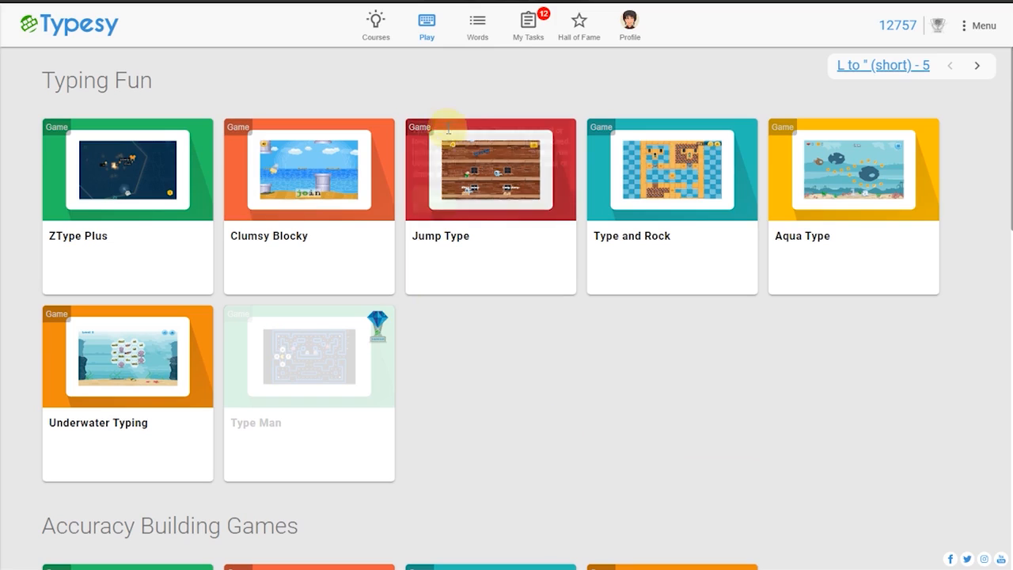
Open the Hall of Fame leaderboard of the top 50 students.
click(576, 31)
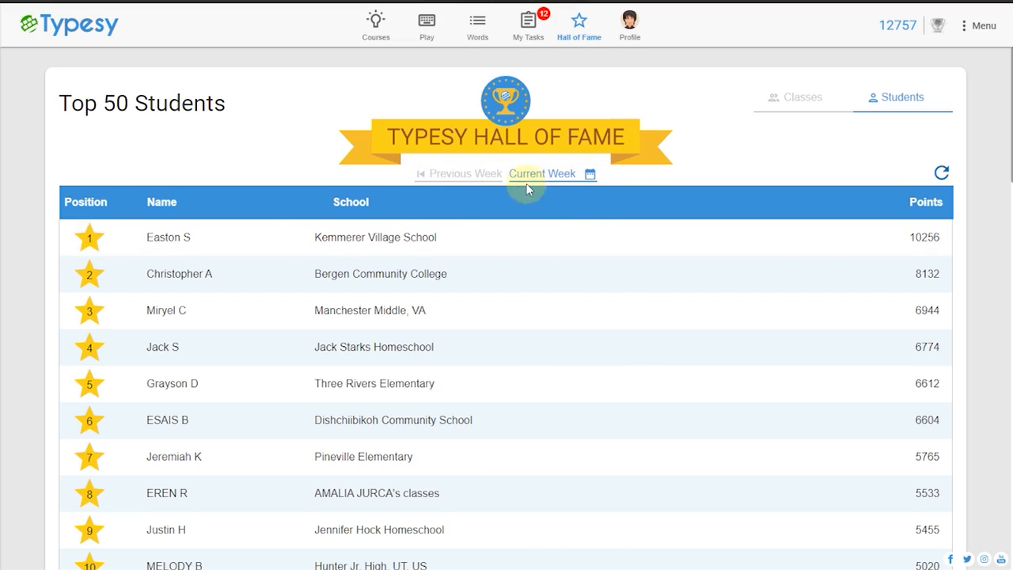
scroll(815, 283, down, 5)
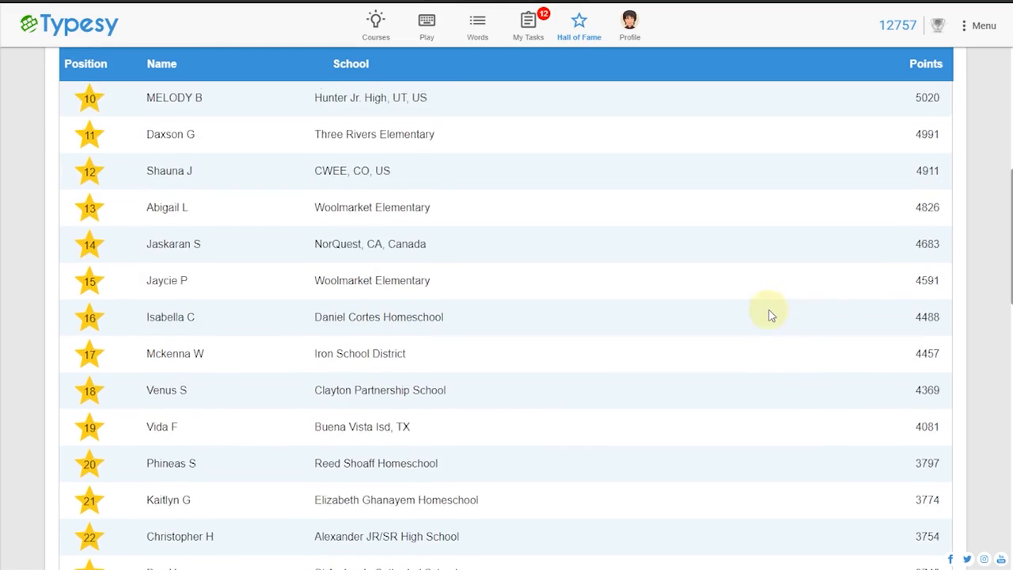
scroll(767, 312, down, 5)
scroll(668, 307, down, 3)
scroll(620, 322, down, 1)
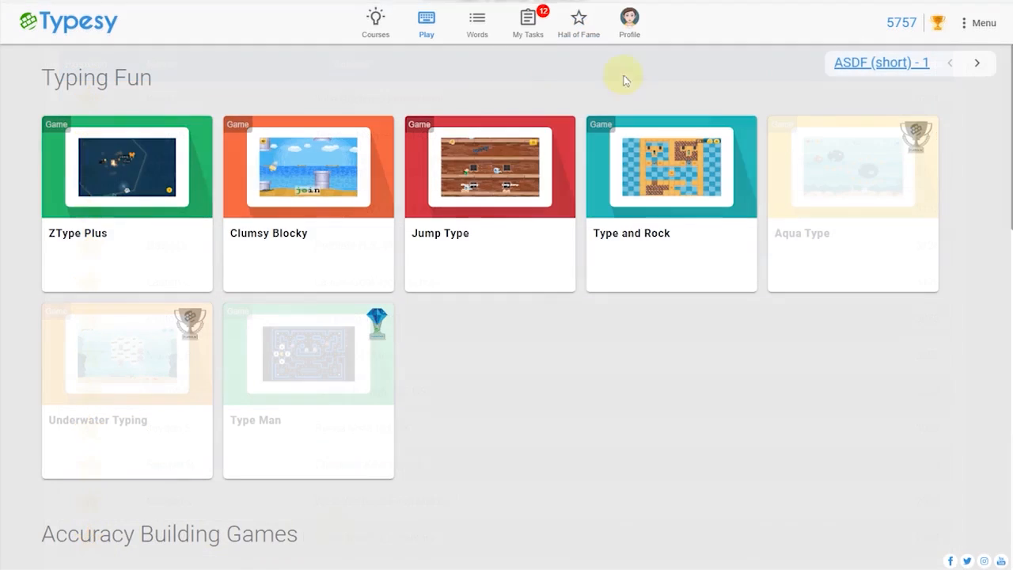
Switch the games to word-list content and create a new word list, entering its name and words one per line.
click(890, 67)
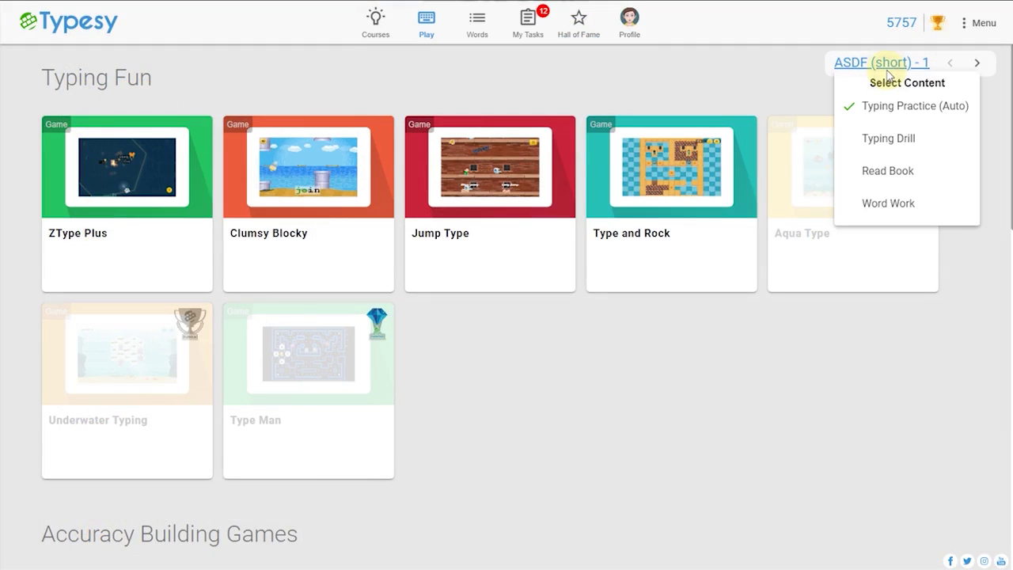
click(886, 206)
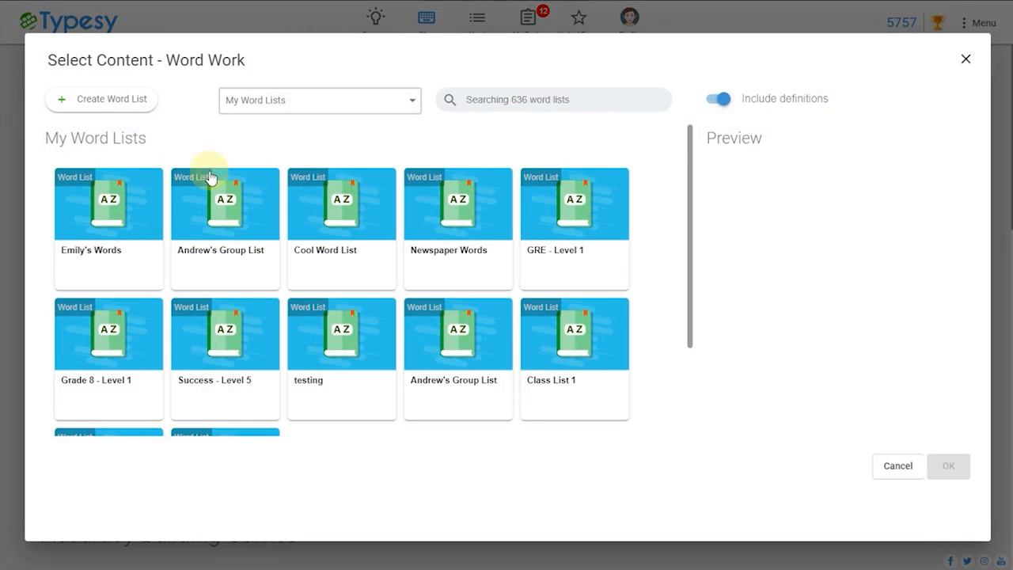
click(103, 100)
click(432, 150)
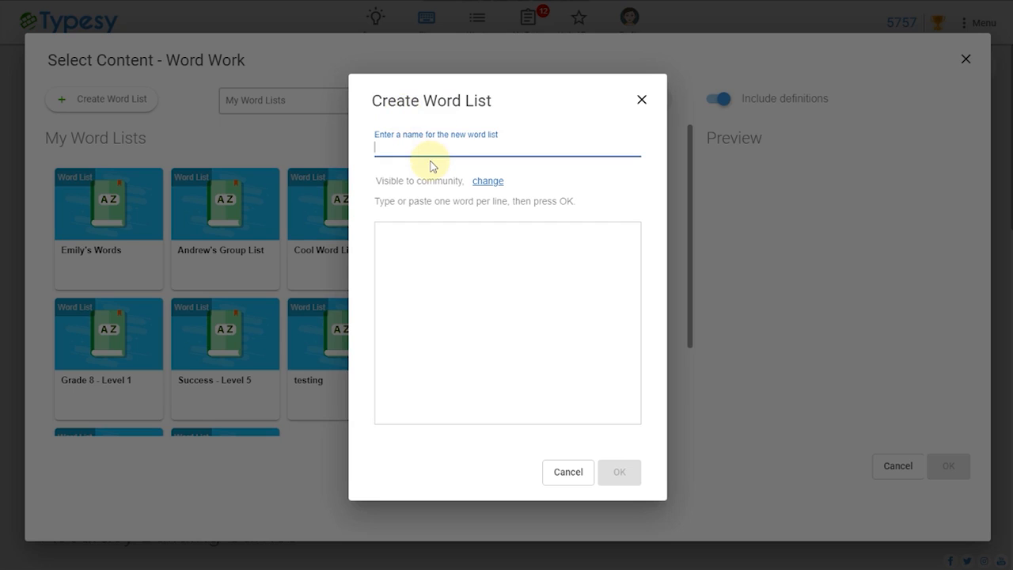
text(My Word List)
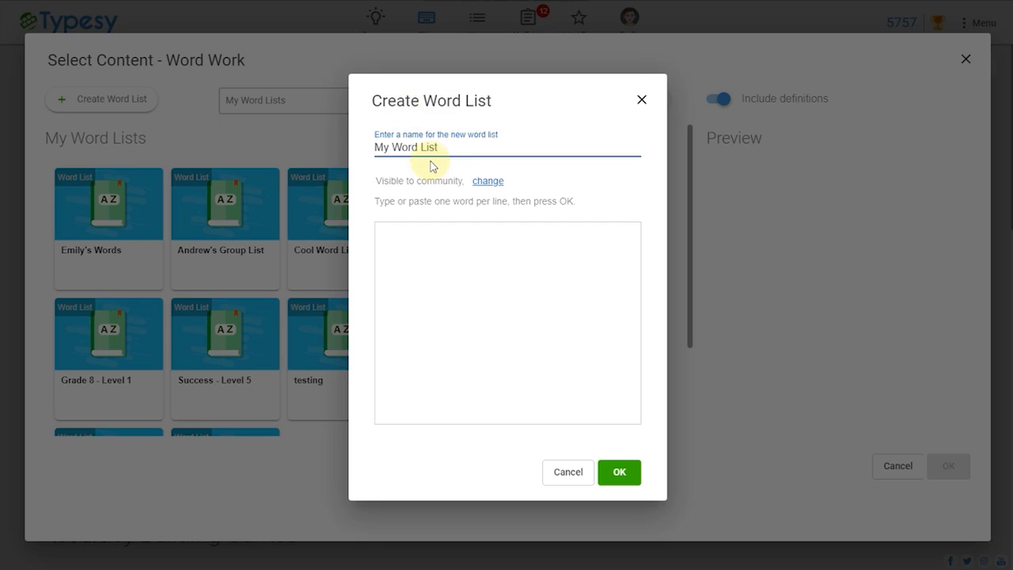
click(491, 242)
text(Accord)
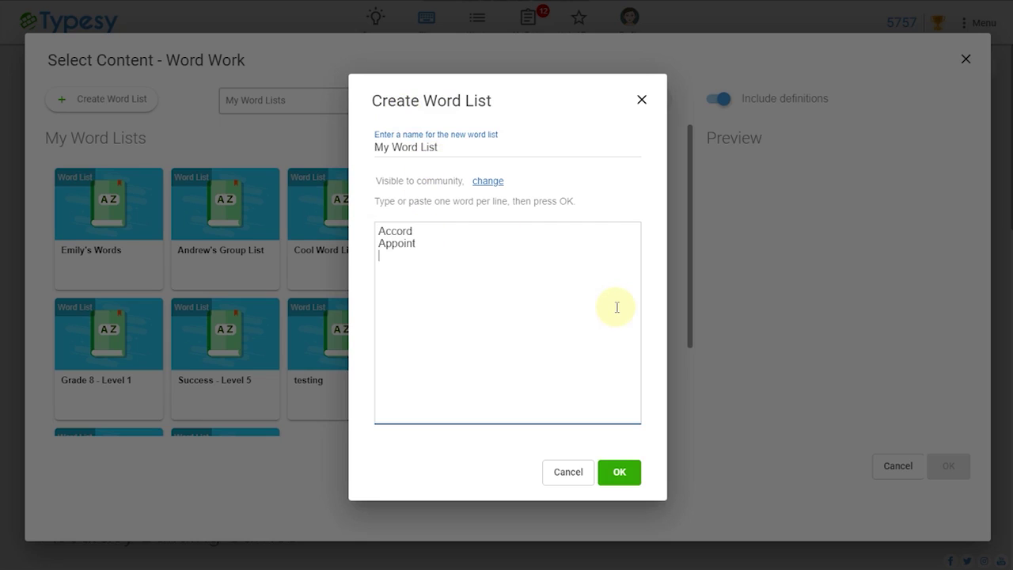
text(Approach)
key(Return)
text(Condu)
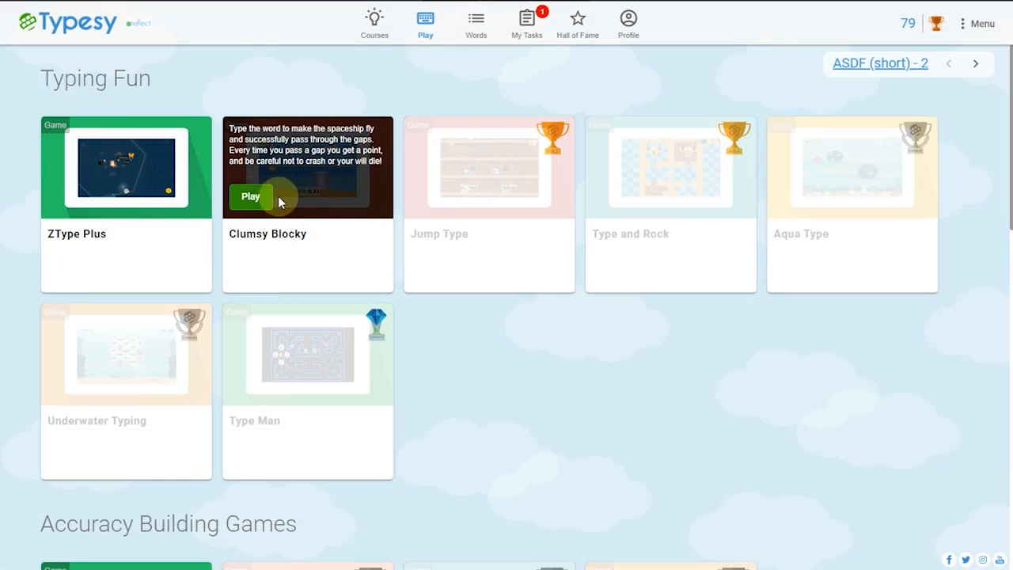
Launch the Clumsy Blocky game and start a round from its title screen.
click(252, 197)
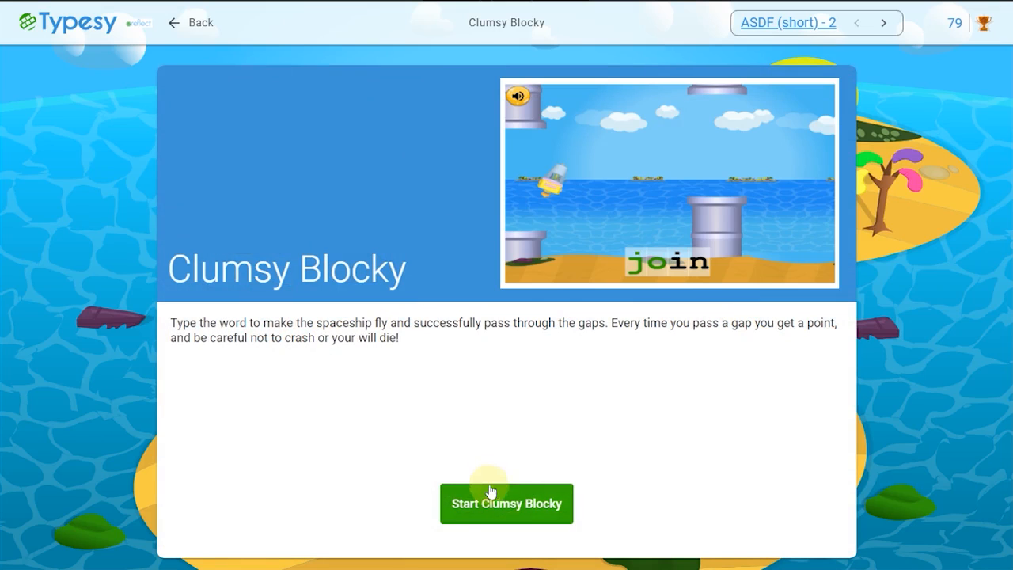
click(489, 498)
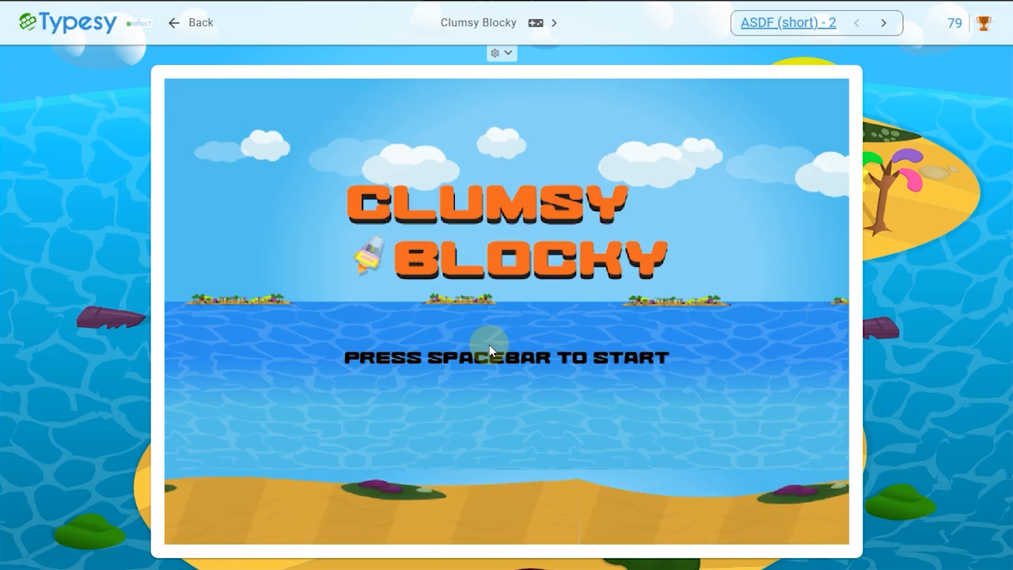
key(space)
text(a)
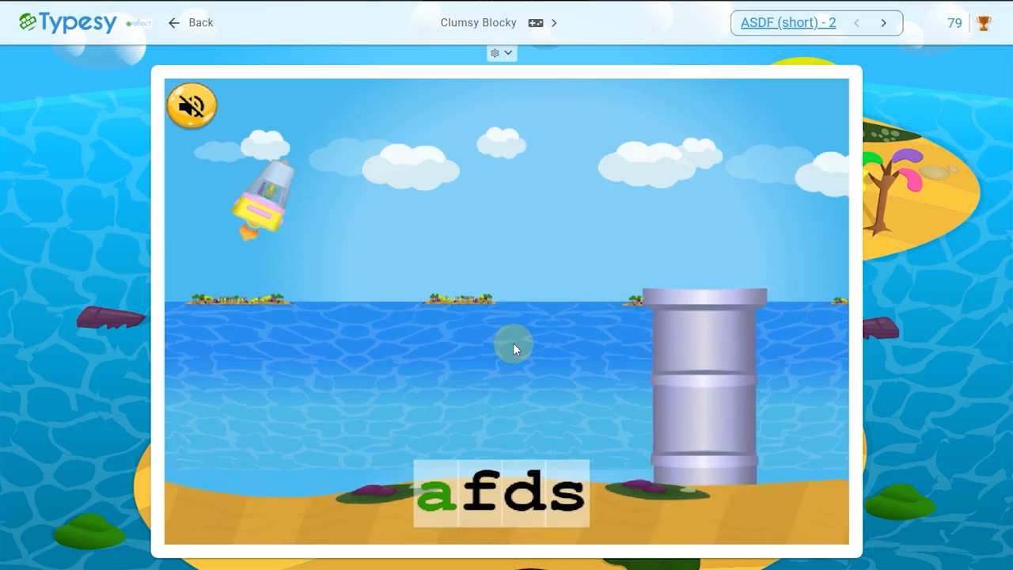
text(fd)
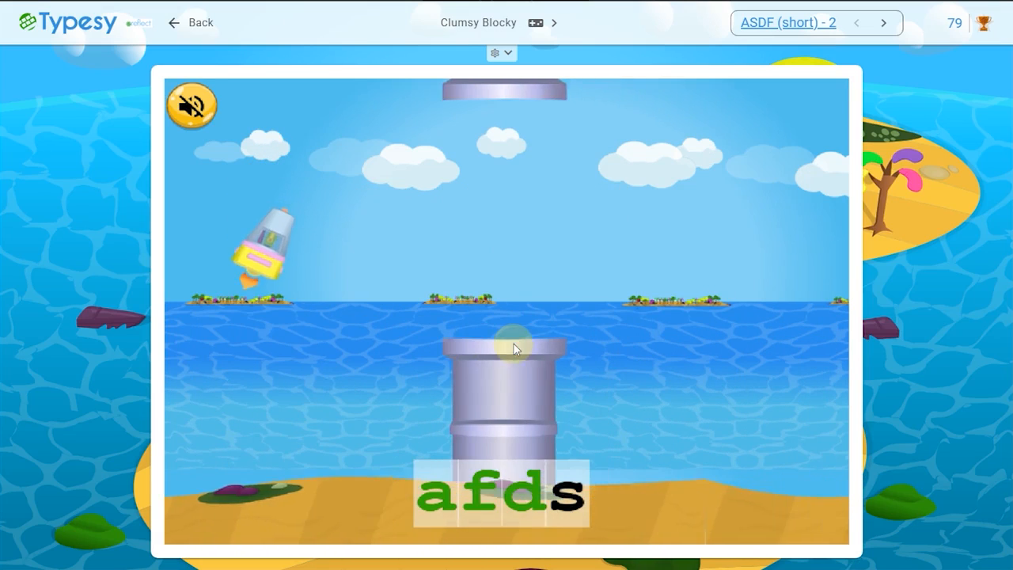
text(sa)
text(f)
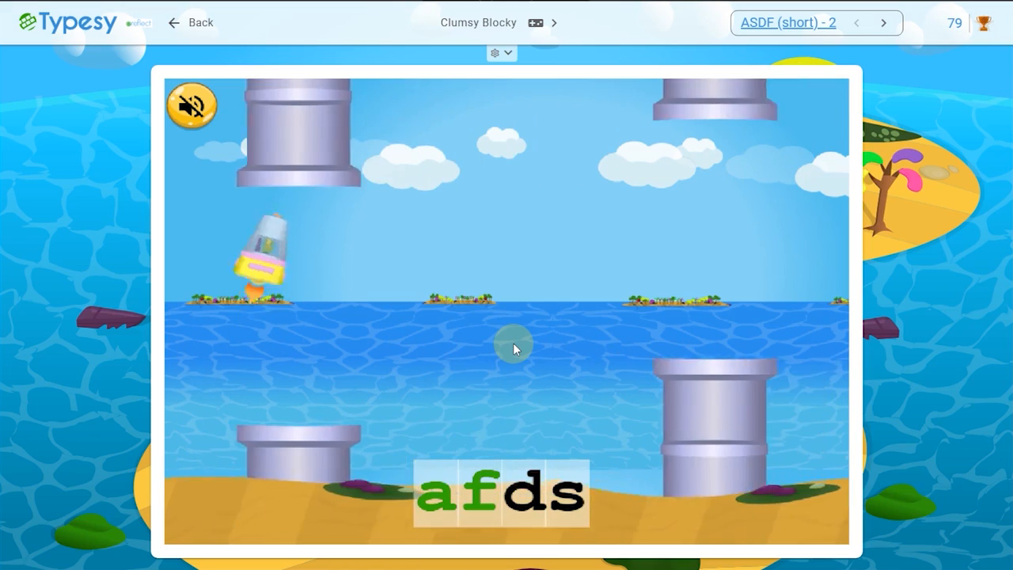
text(d)
text(s)
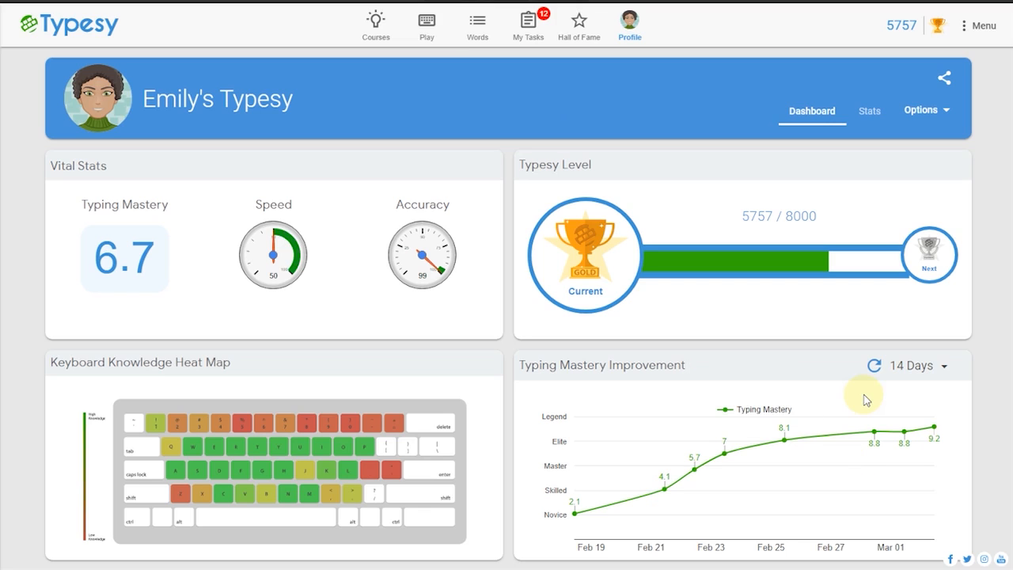
Switch the profile to its Stats chart and list the other stat types beside Typing Mastery.
click(869, 110)
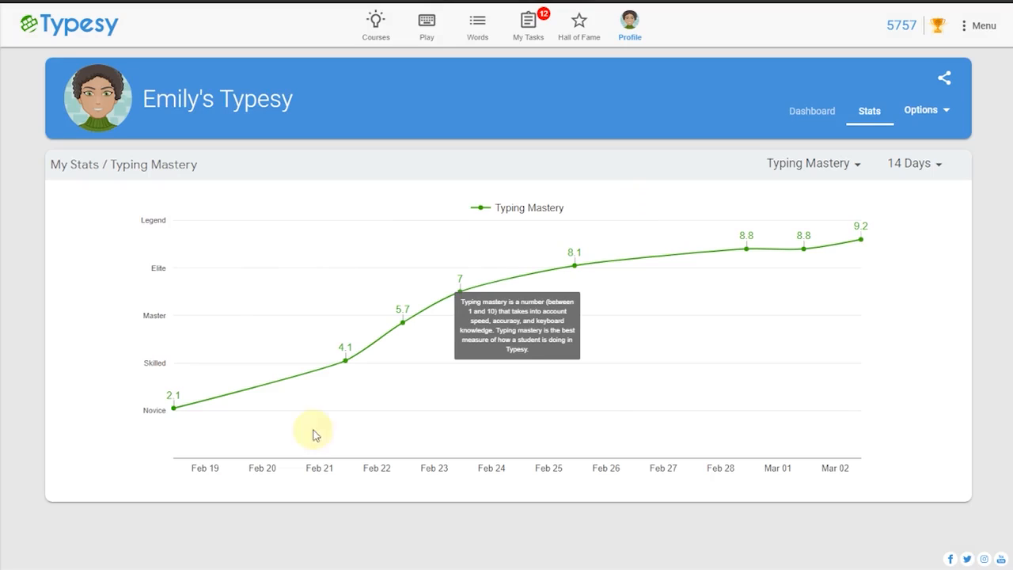
click(851, 167)
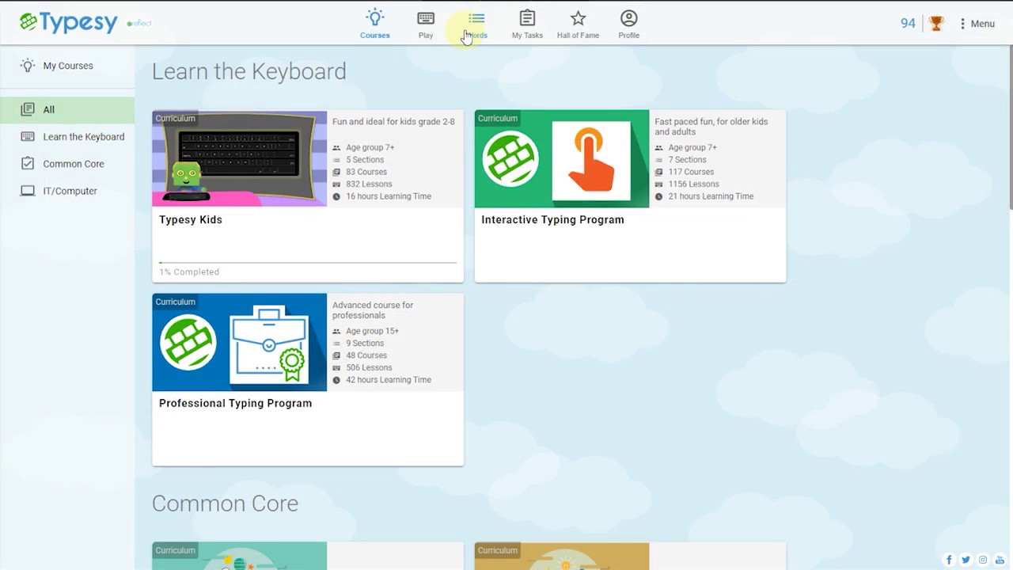
Go to the student's word lists and open the Grade 5 - Level 1 list.
click(467, 34)
mouse_move(93, 212)
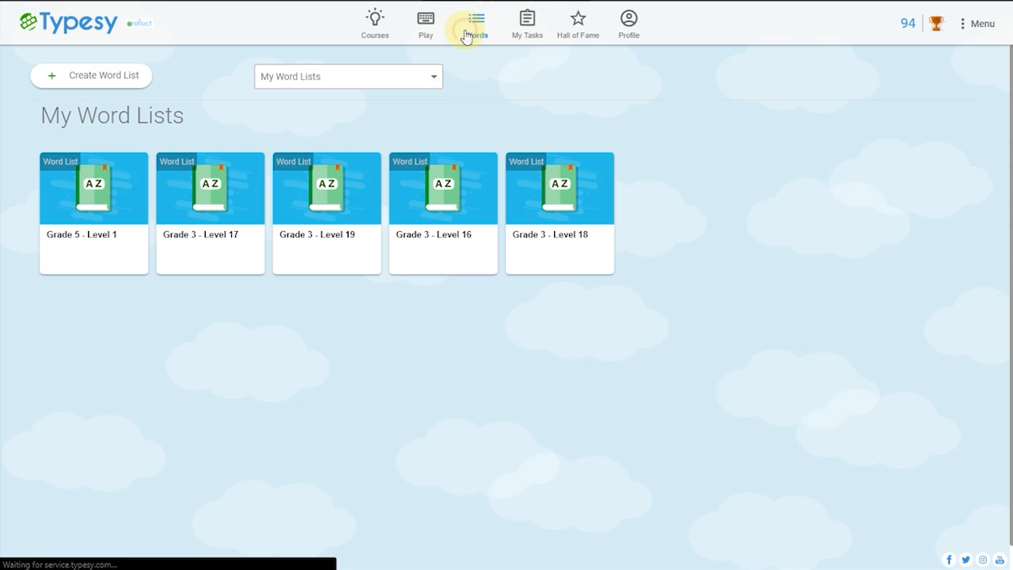
click(70, 200)
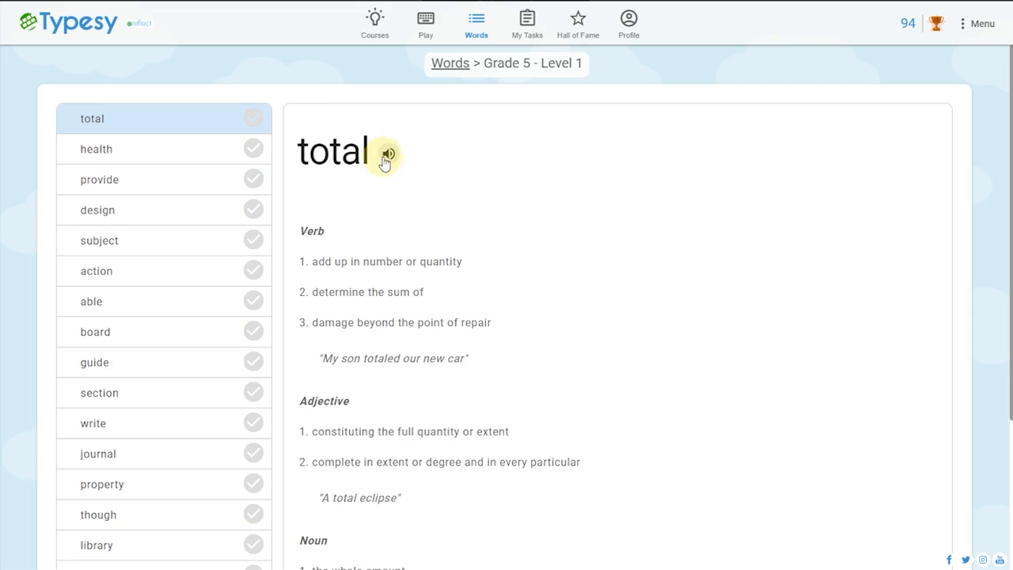
scroll(454, 301, down, 3)
scroll(453, 300, down, 1)
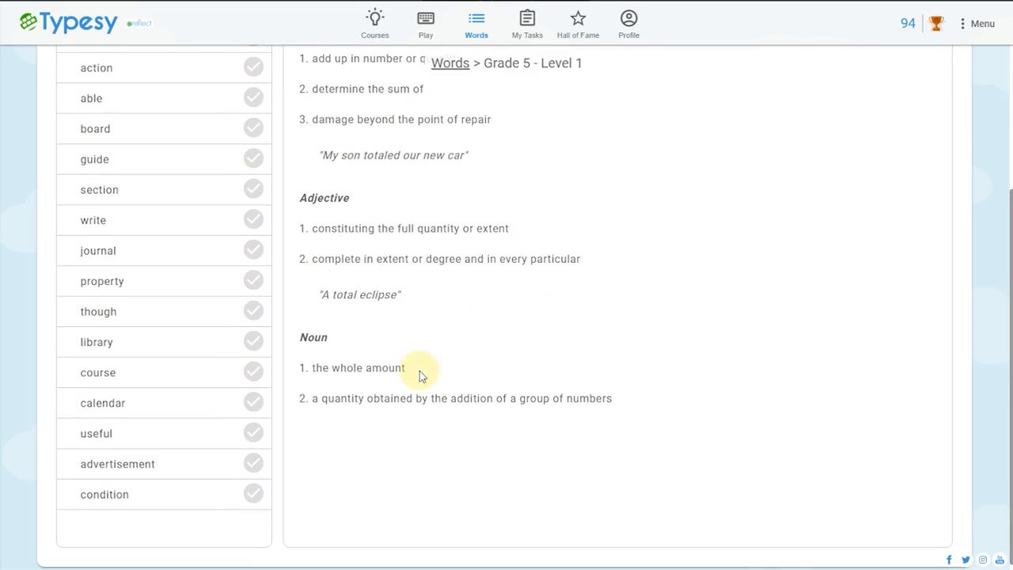
scroll(404, 245, up, 1)
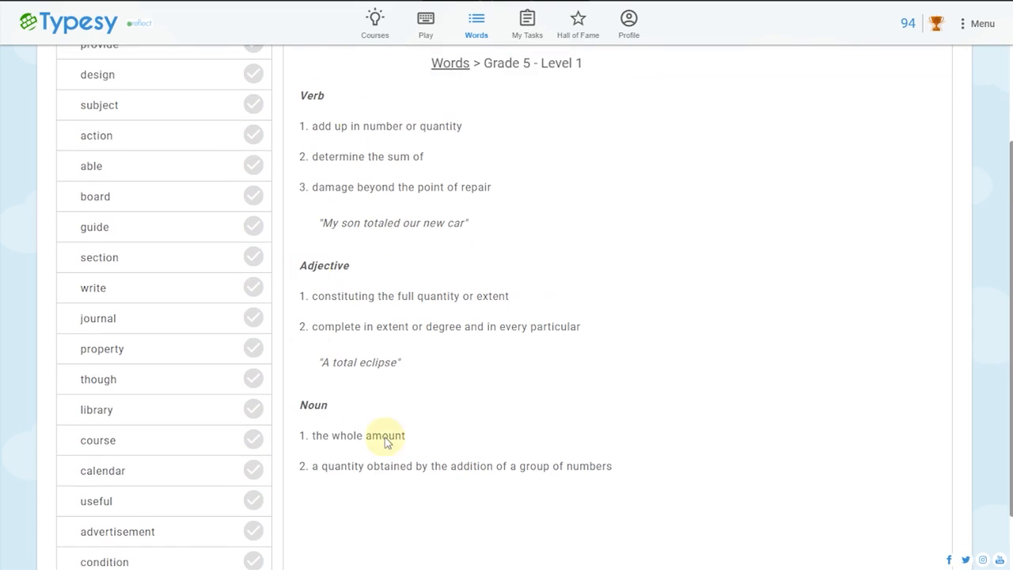
scroll(428, 276, up, 2)
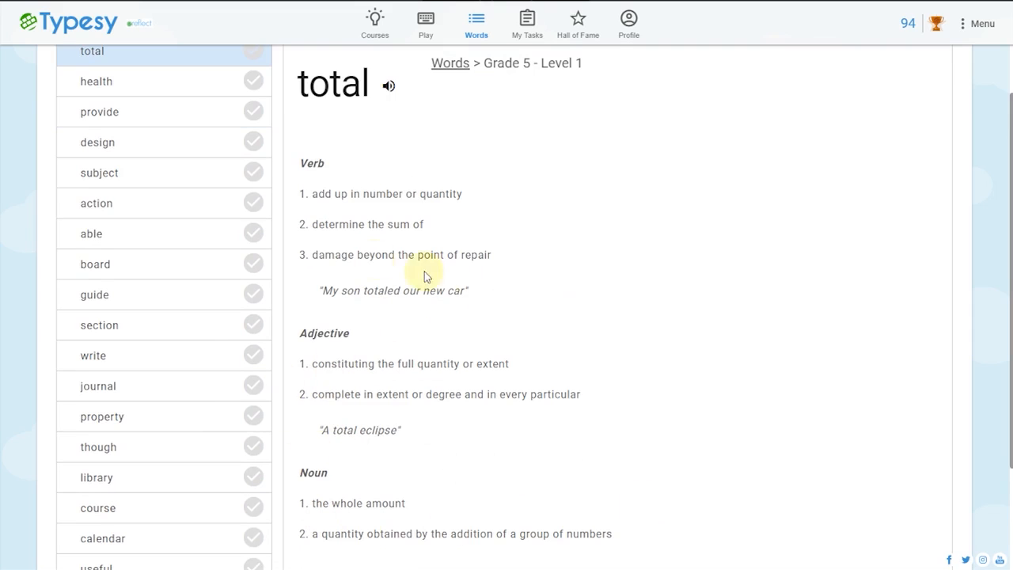
scroll(514, 269, up, 2)
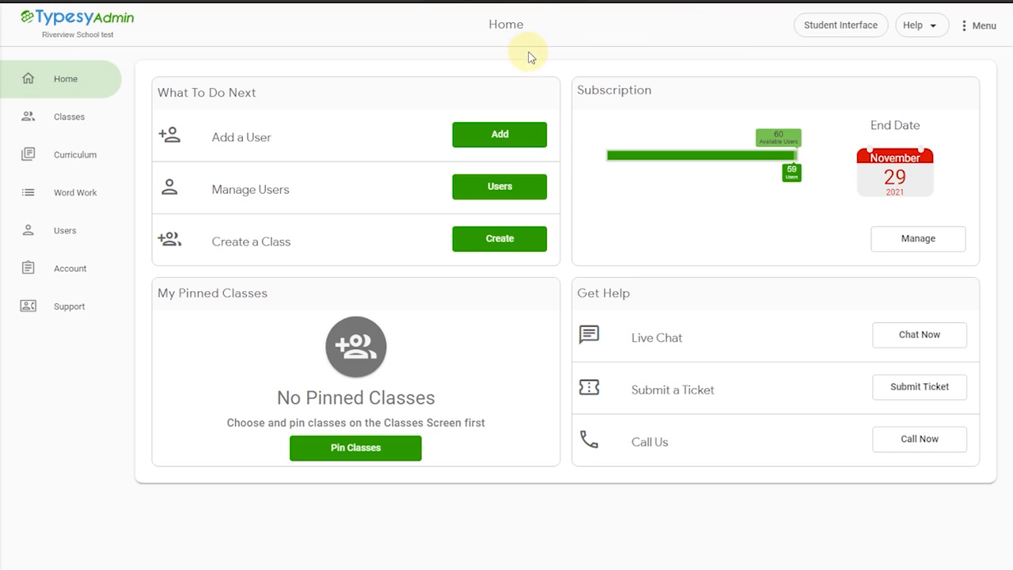
Open the admin Curriculum catalog from the sidebar.
click(76, 167)
mouse_move(315, 305)
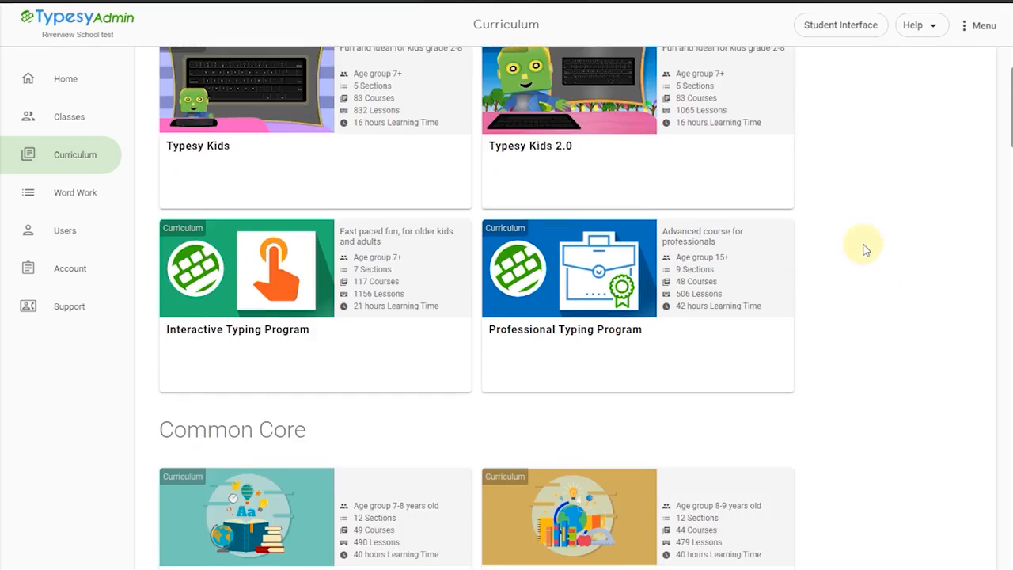
scroll(867, 253, down, 6)
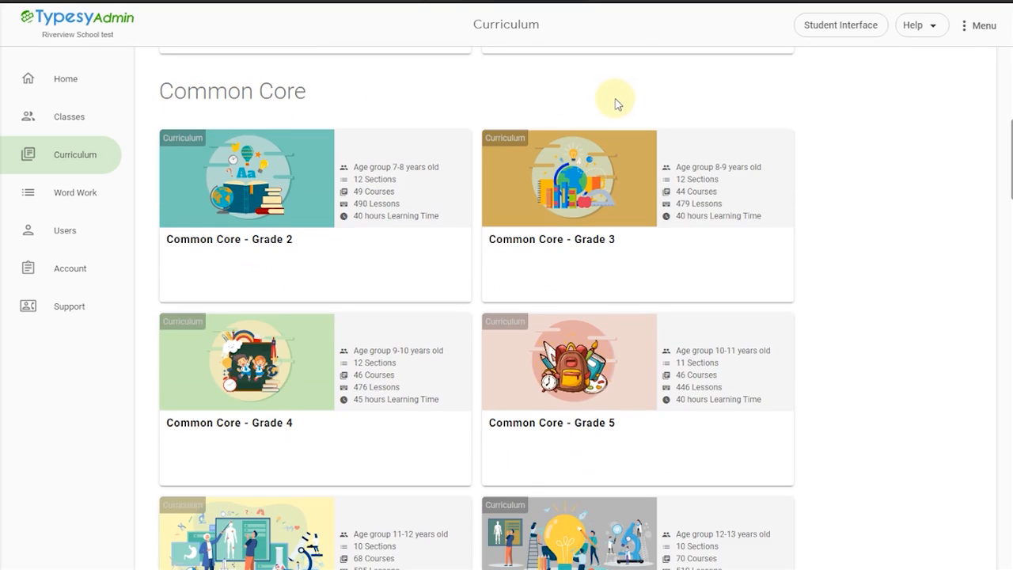
scroll(375, 281, down, 3)
scroll(374, 281, down, 2)
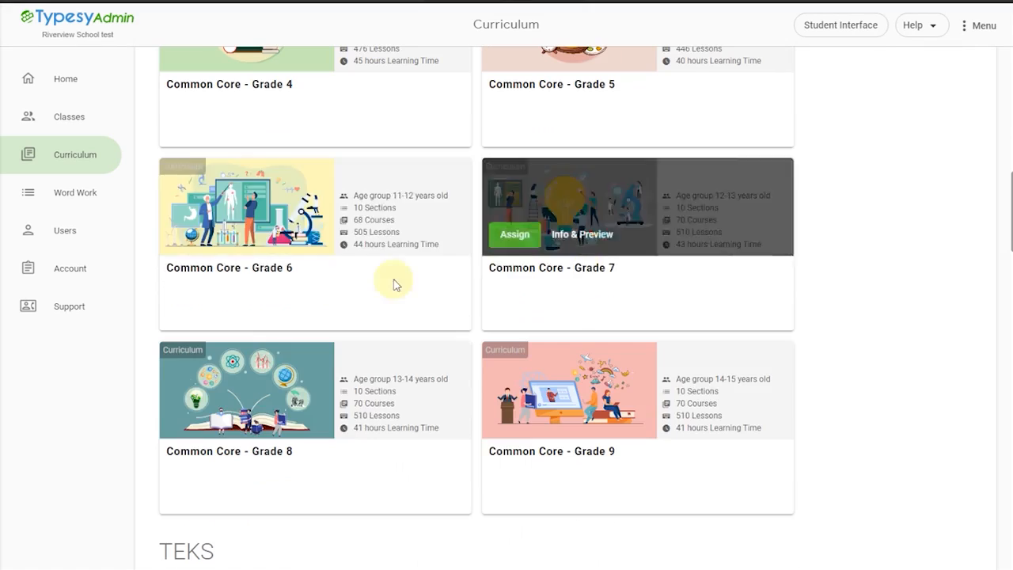
scroll(635, 471, up, 4)
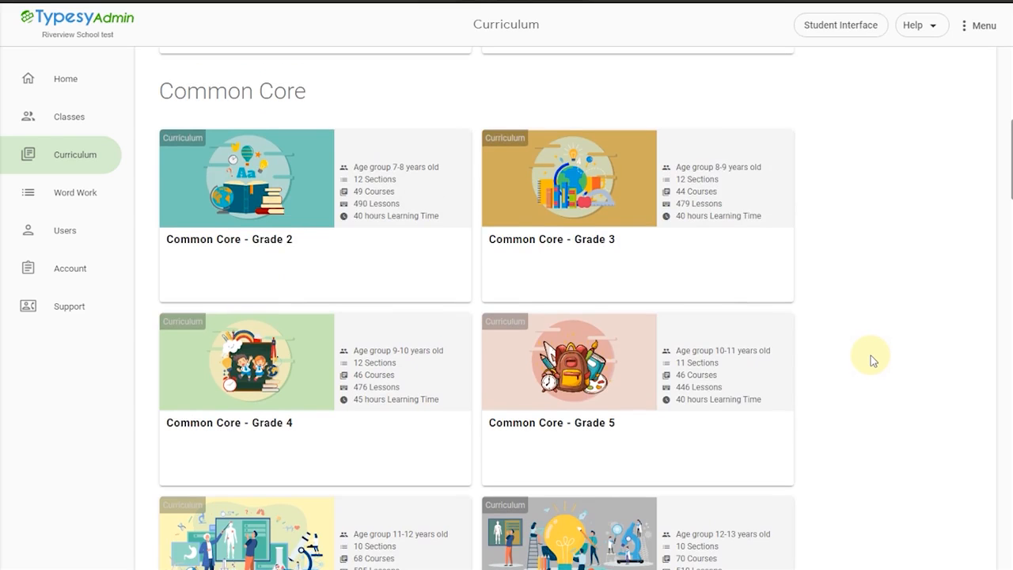
scroll(870, 355, down, 3)
scroll(871, 355, down, 3)
scroll(870, 356, down, 2)
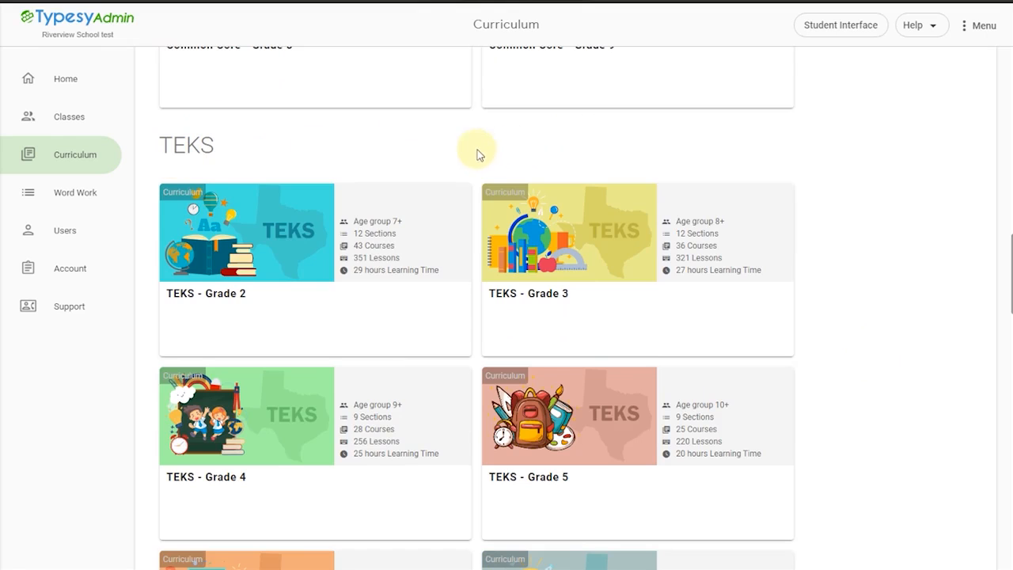
scroll(365, 311, down, 3)
scroll(451, 316, down, 3)
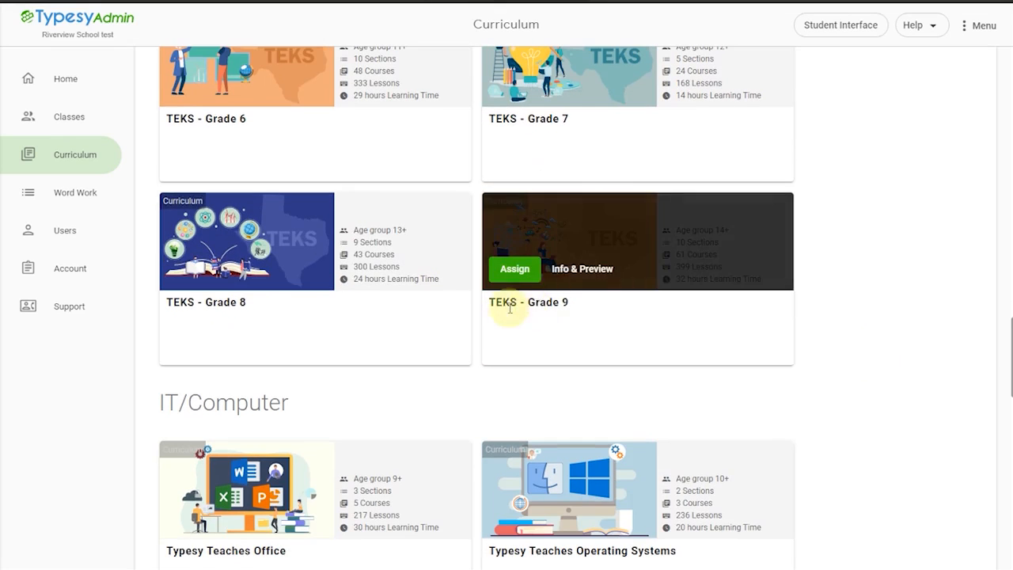
scroll(560, 313, up, 3)
scroll(546, 340, up, 3)
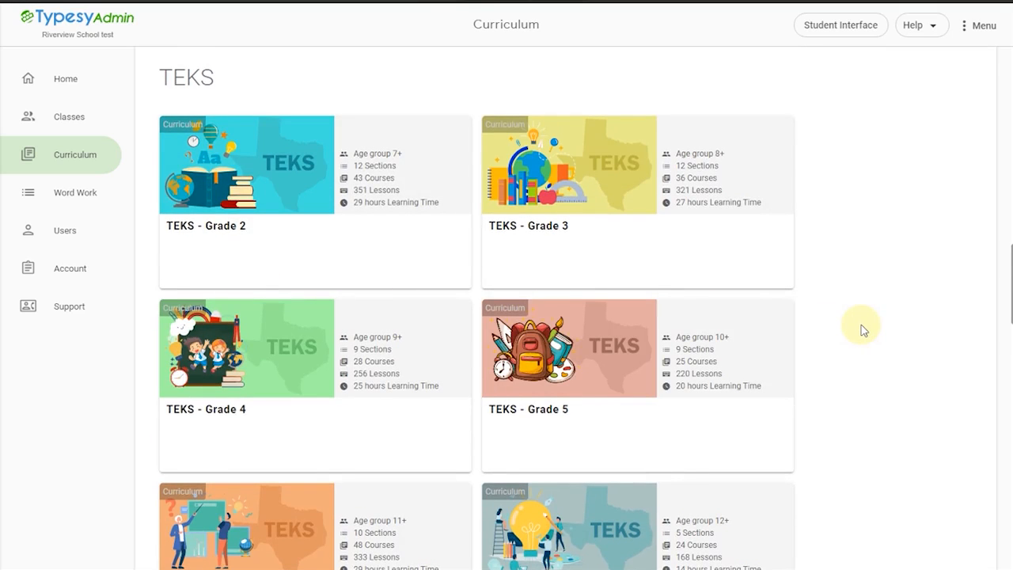
scroll(863, 329, down, 3)
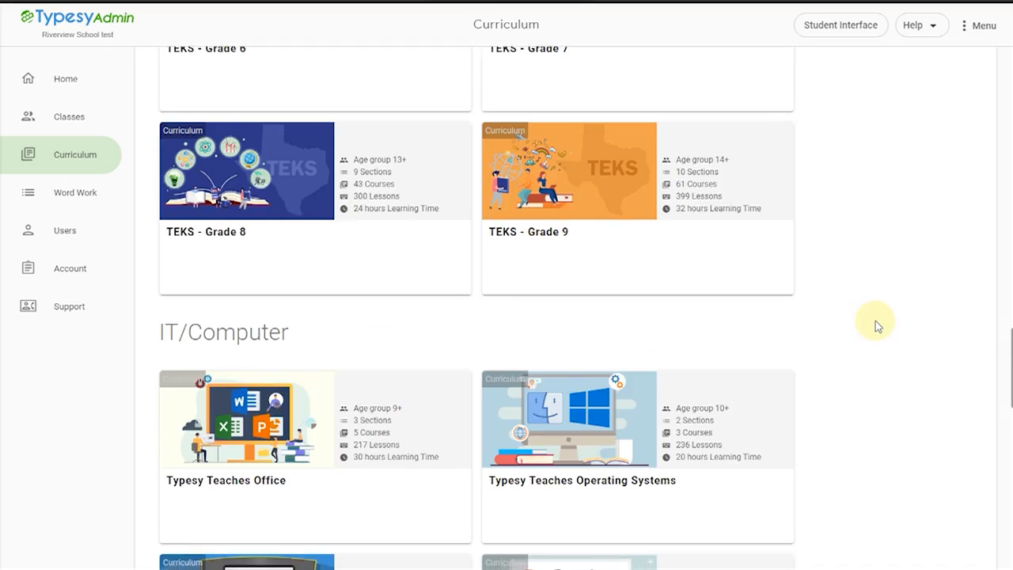
scroll(875, 321, down, 3)
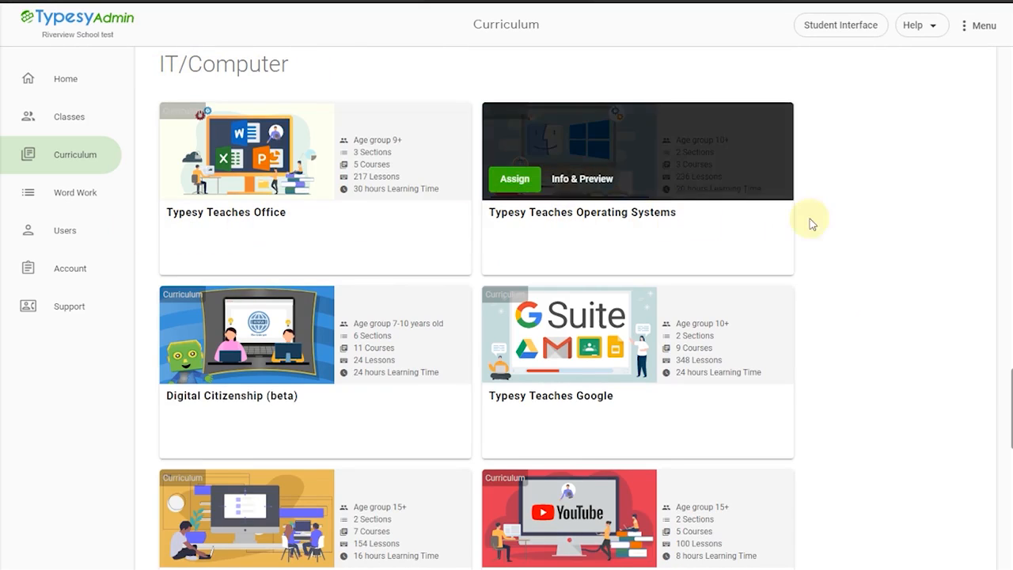
scroll(843, 269, down, 5)
scroll(843, 276, down, 5)
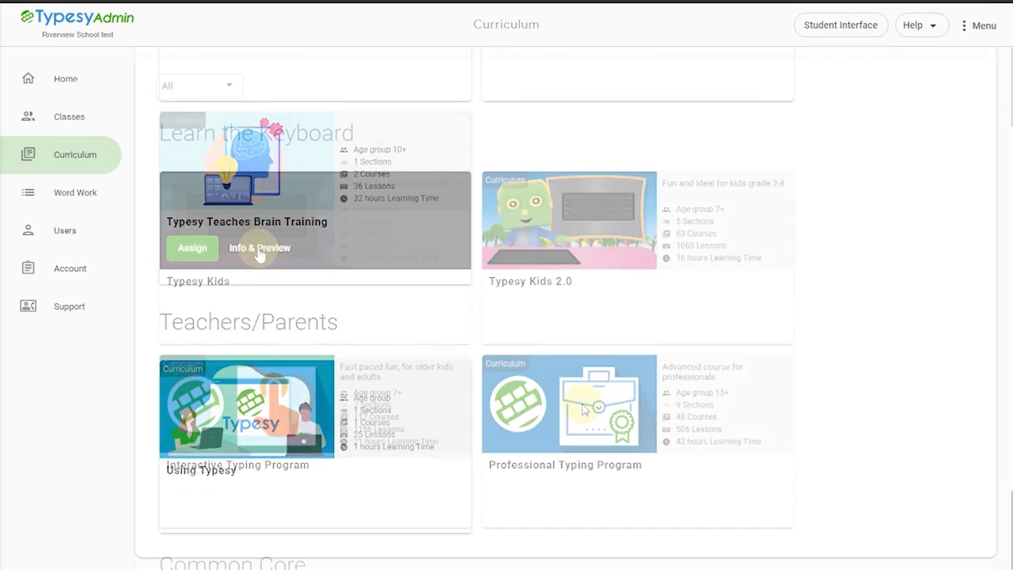
Start assigning Typesy Kids, select the 6th, 7th and 8th grade classes, then close without assigning.
click(192, 254)
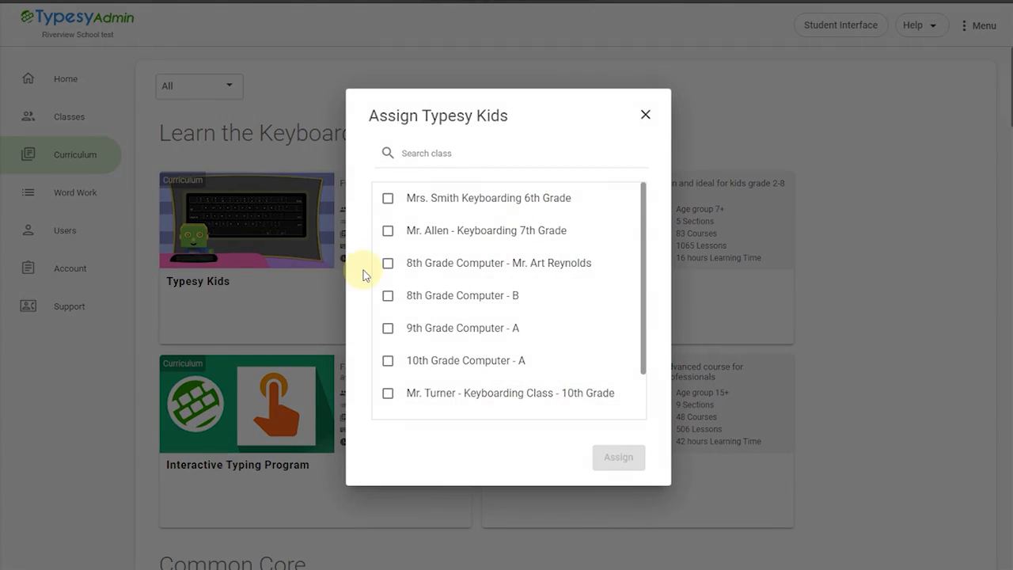
click(388, 198)
click(388, 230)
click(388, 262)
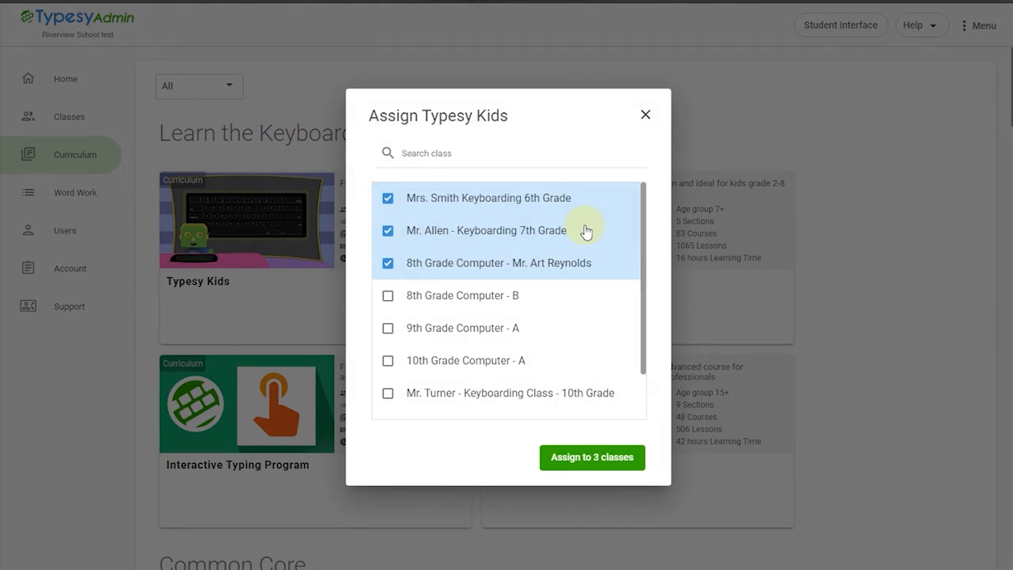
click(645, 114)
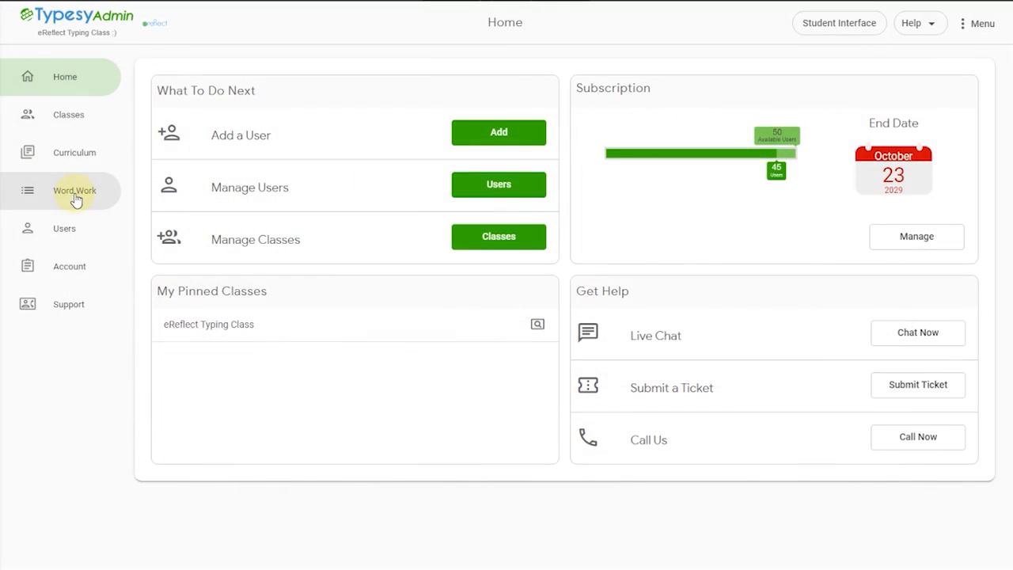
Open Word Work and browse the word list collections dropdown, leaving My Word Lists selected.
click(76, 190)
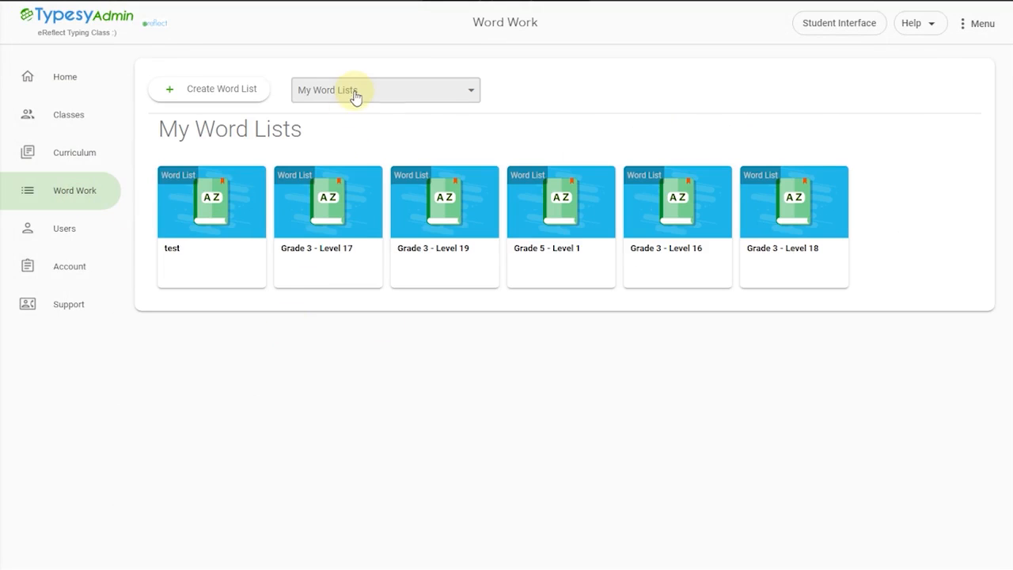
click(385, 90)
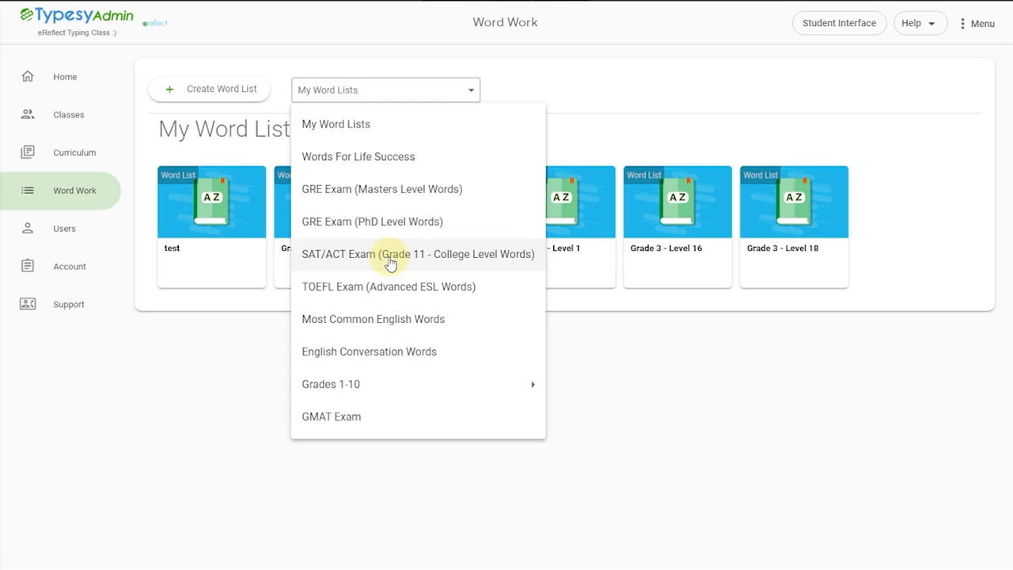
click(328, 90)
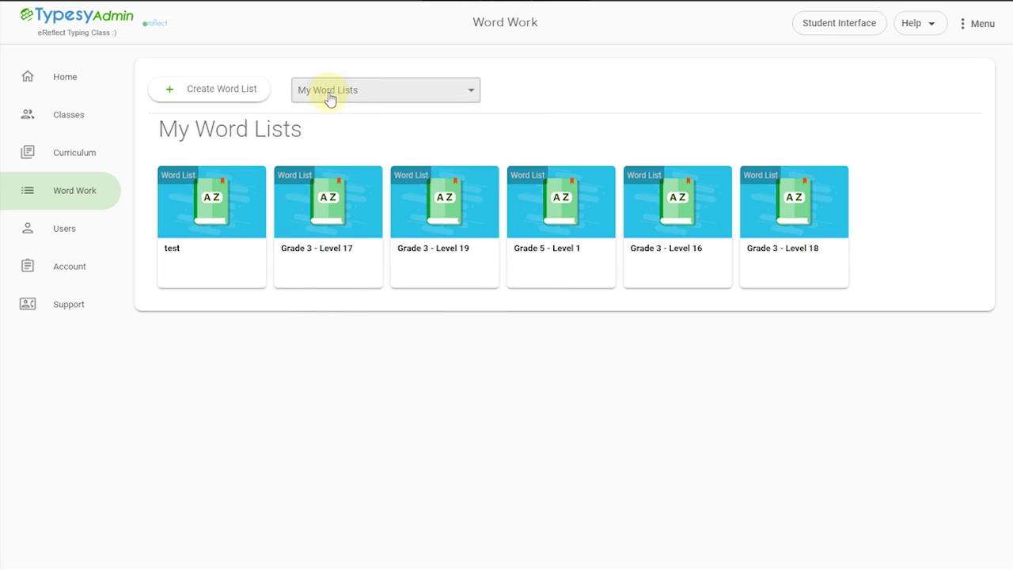
Start a new word list and focus its name and words fields.
click(230, 97)
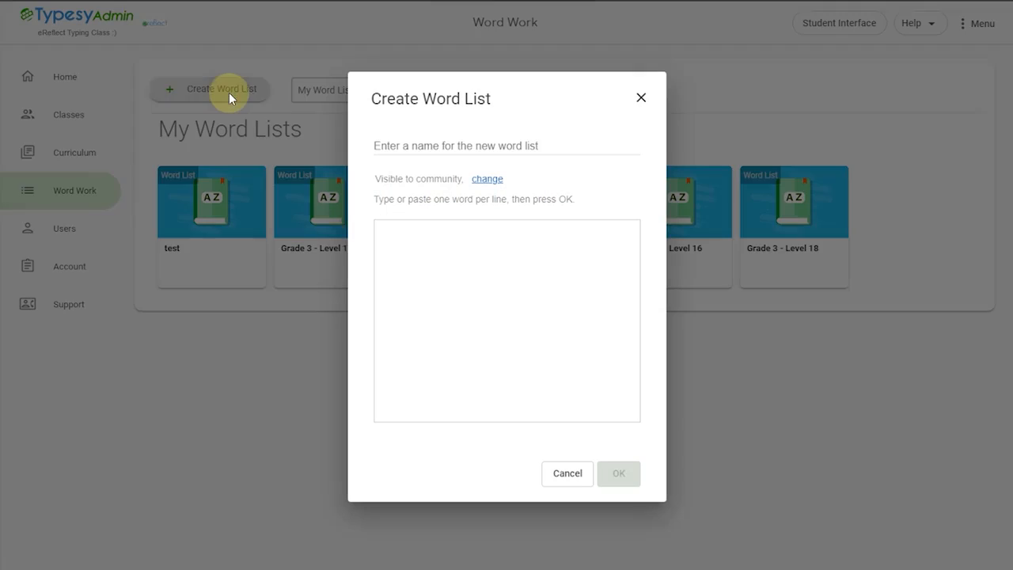
click(426, 144)
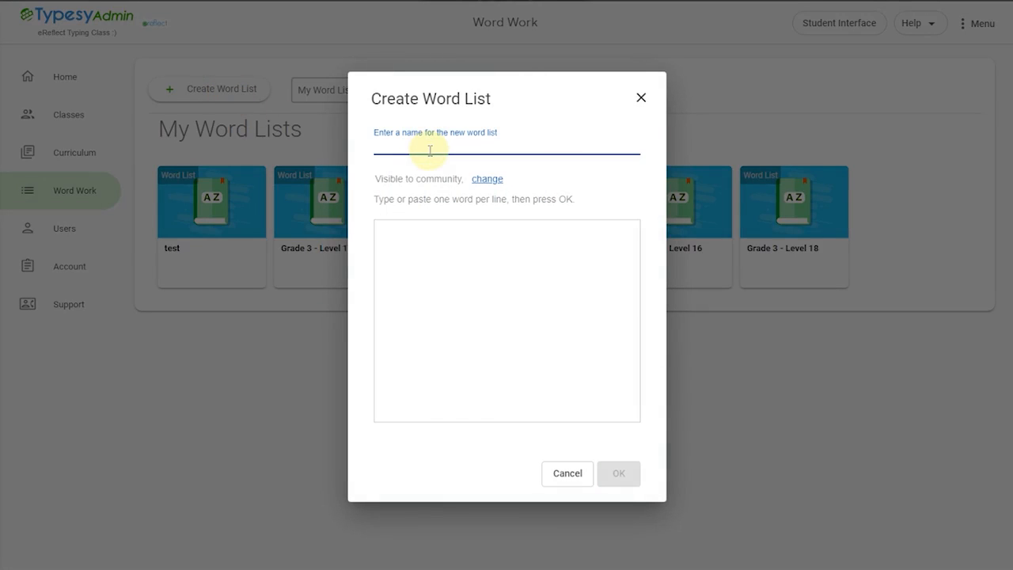
click(410, 237)
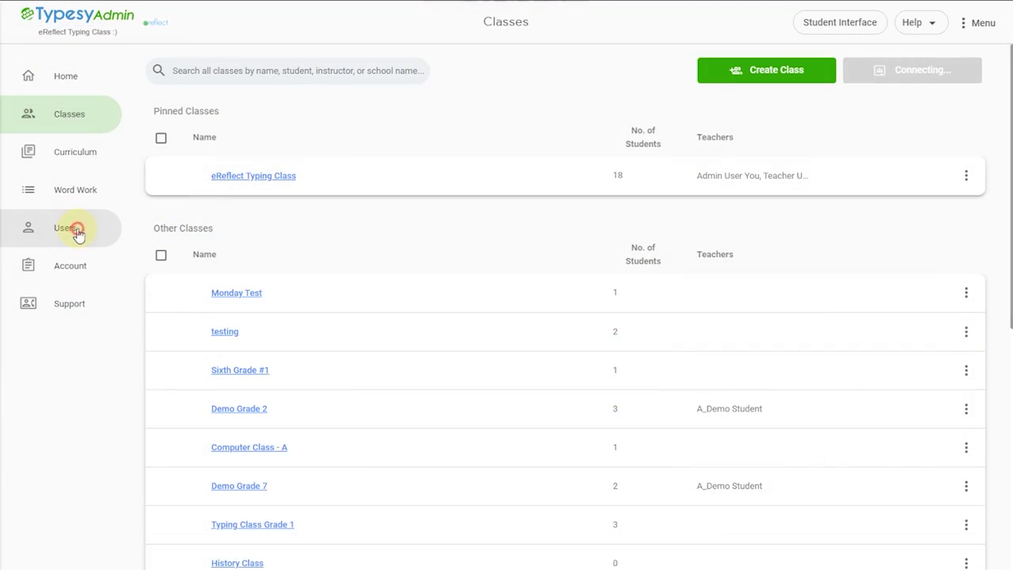
click(77, 232)
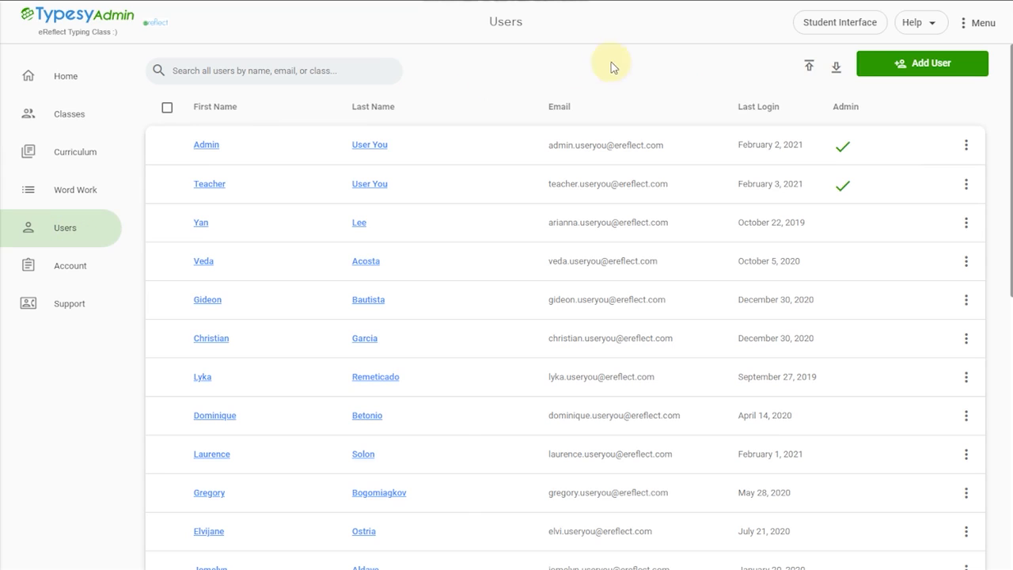
click(806, 68)
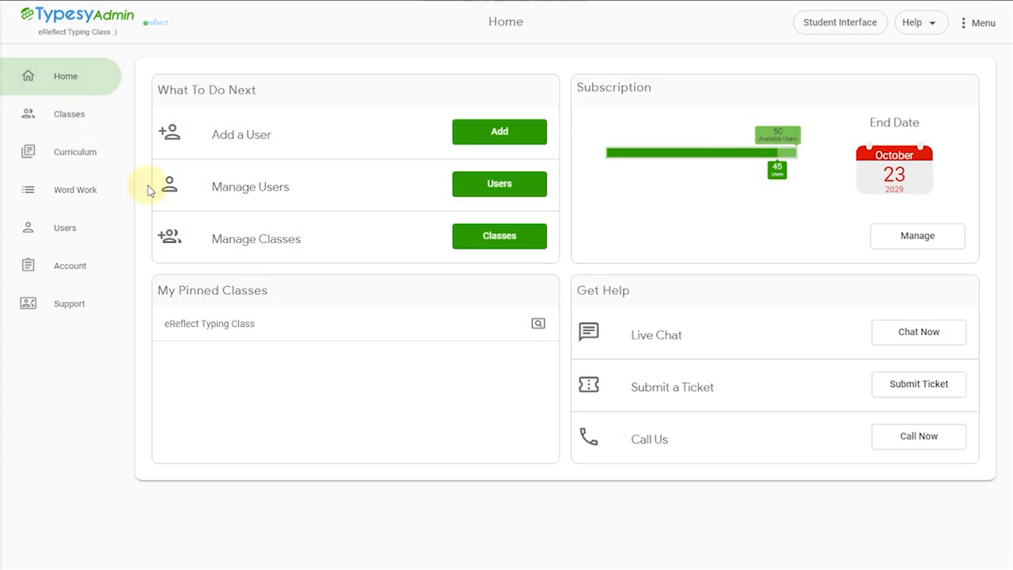
Show the eReflect Typing Class overview and its roster of 18 students with speed, accuracy and points.
click(68, 118)
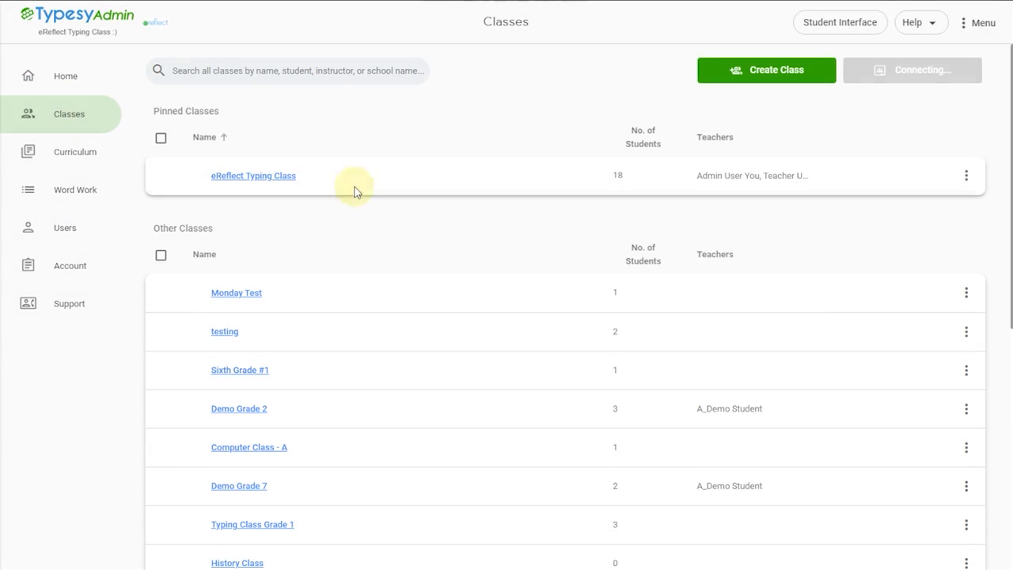
click(250, 176)
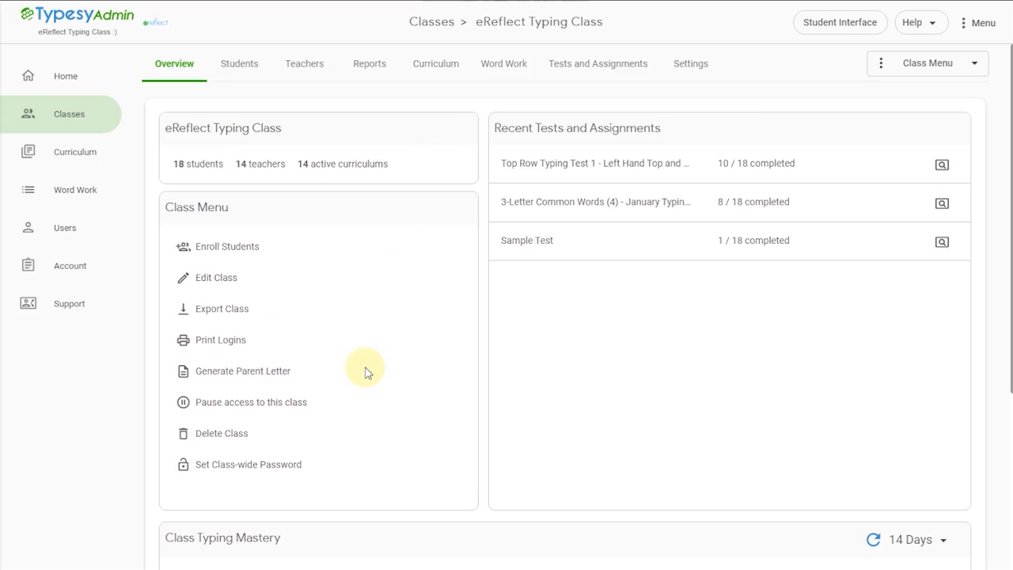
scroll(365, 371, down, 4)
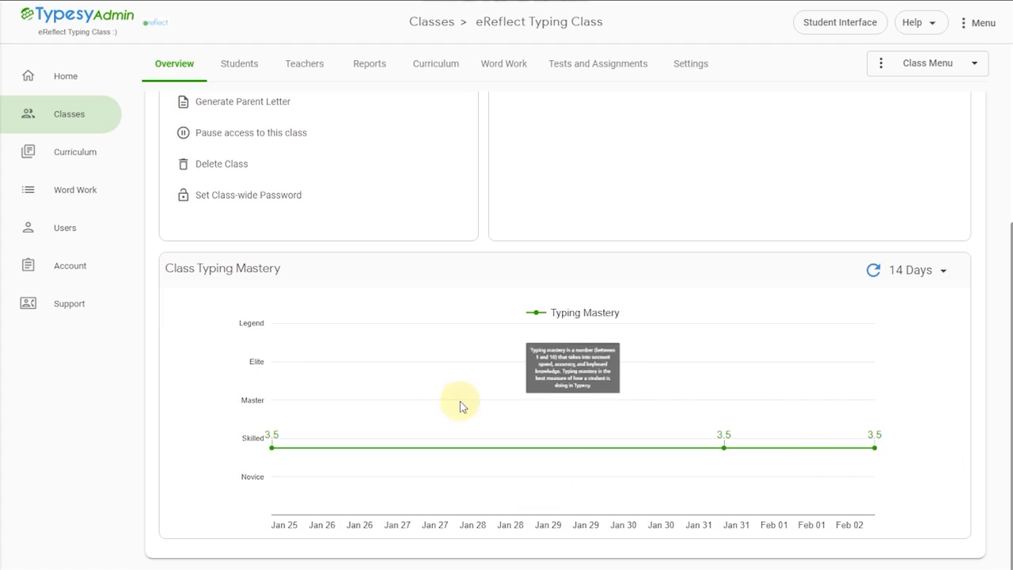
scroll(433, 401, up, 4)
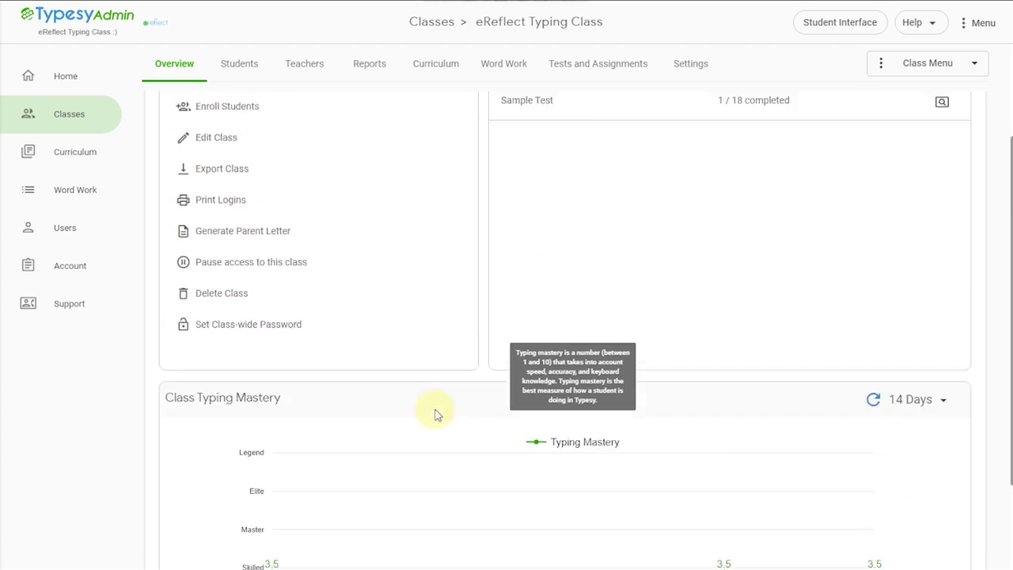
click(235, 72)
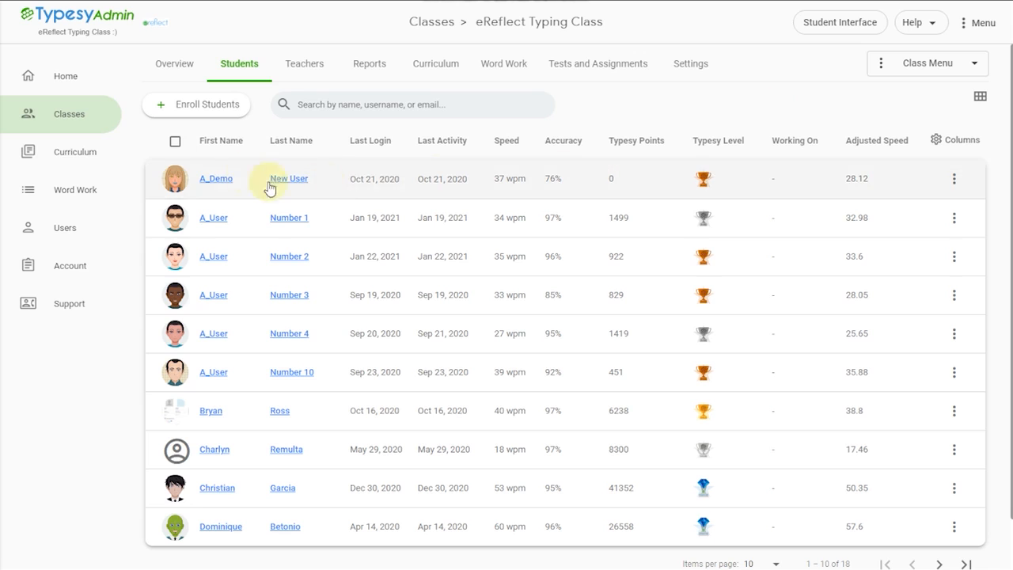
Visit student A_Demo's dashboard, toggle card/table view, then list the class's assigned teachers.
click(215, 178)
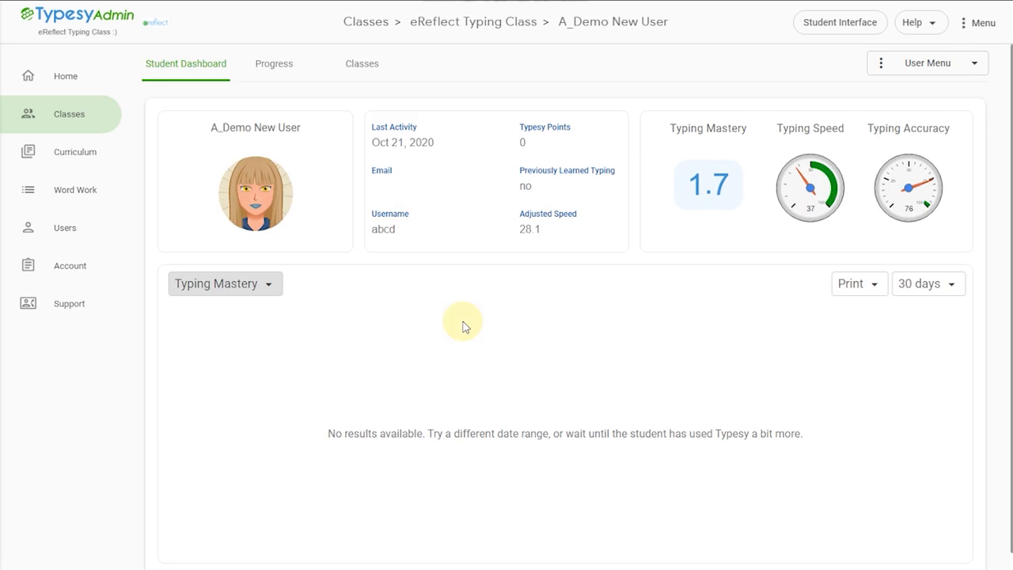
click(475, 21)
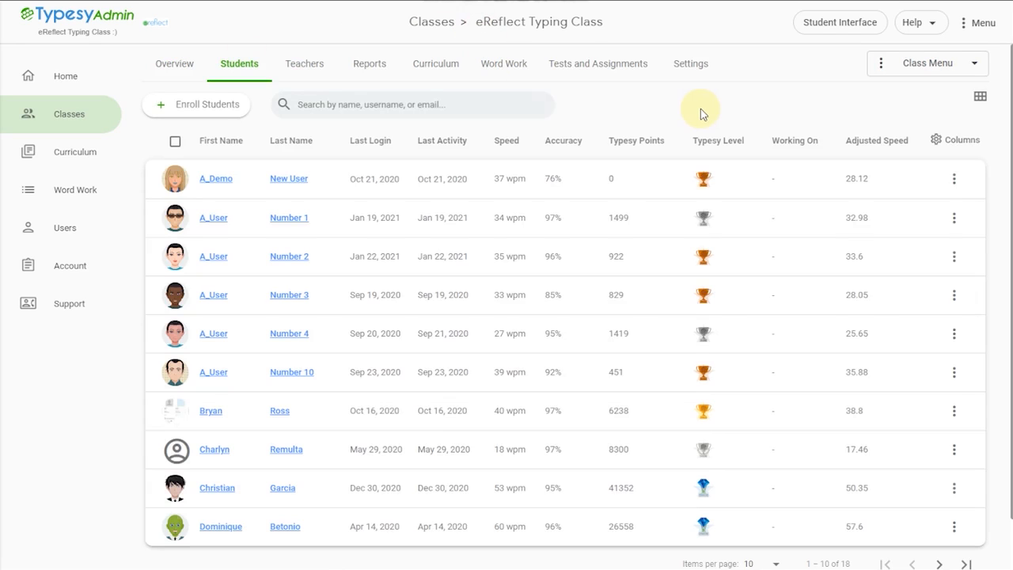
click(982, 101)
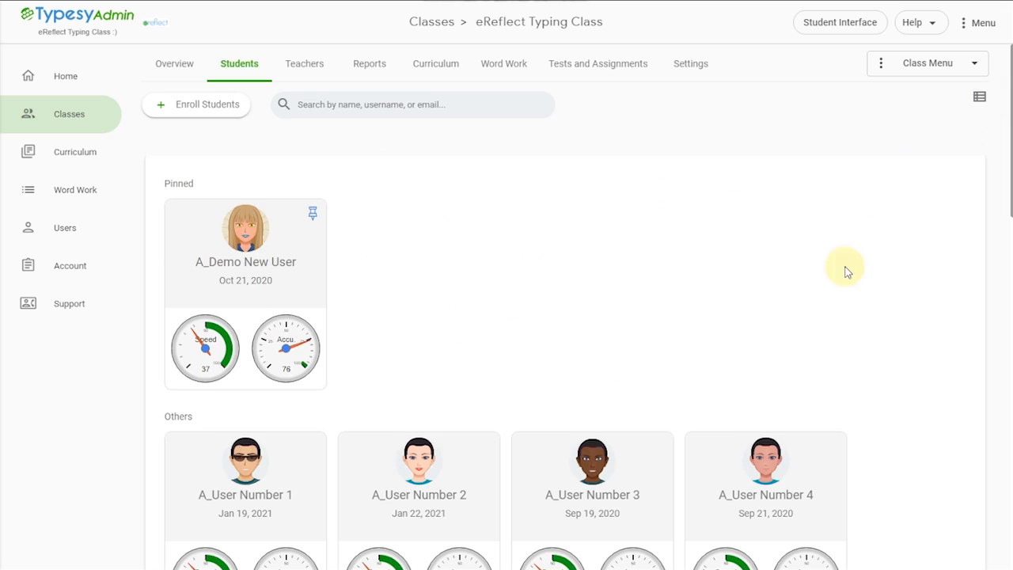
click(981, 98)
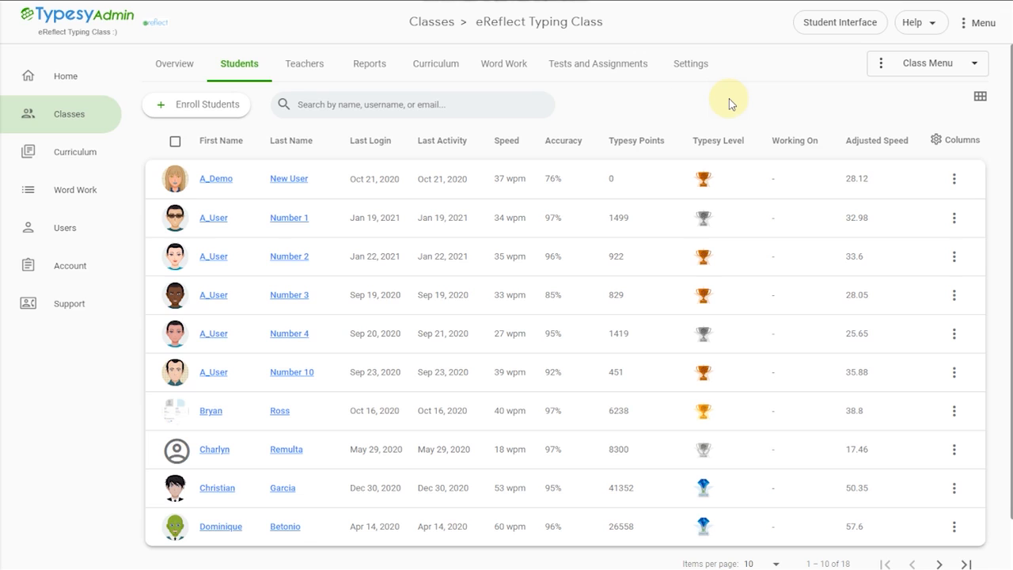
click(304, 69)
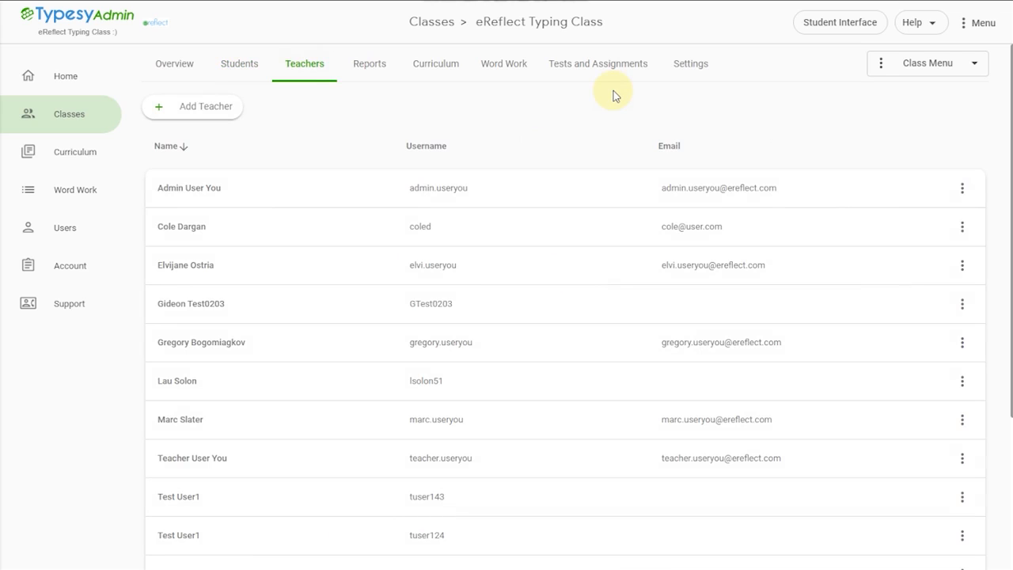
View the class Reports with the Individual Student Performance report selected.
click(371, 67)
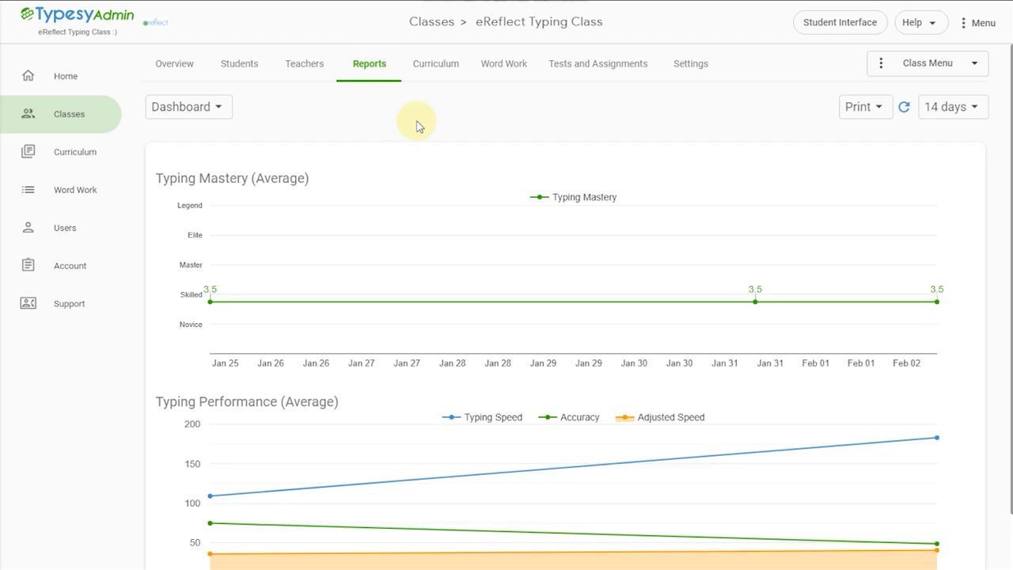
click(193, 107)
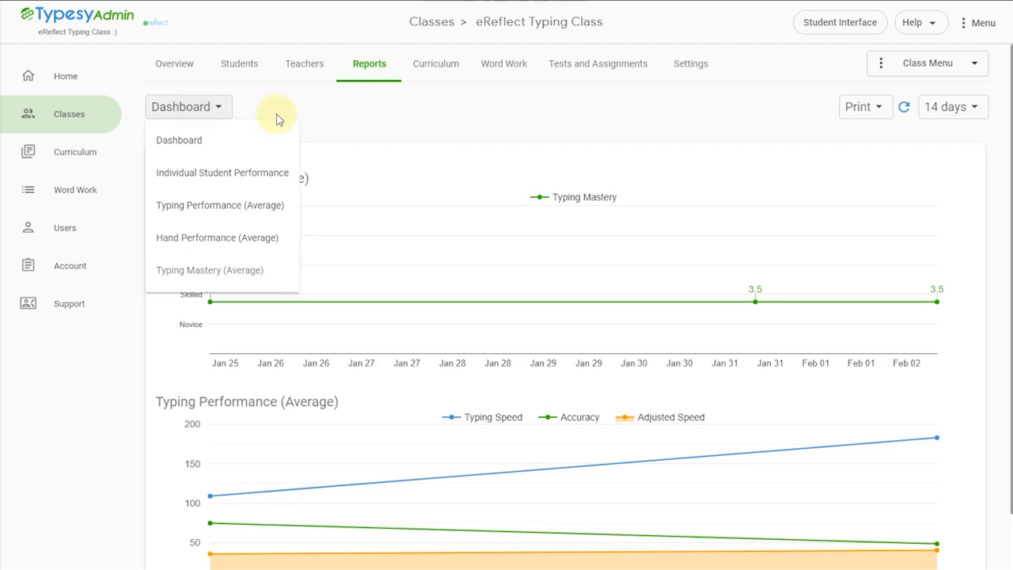
click(207, 172)
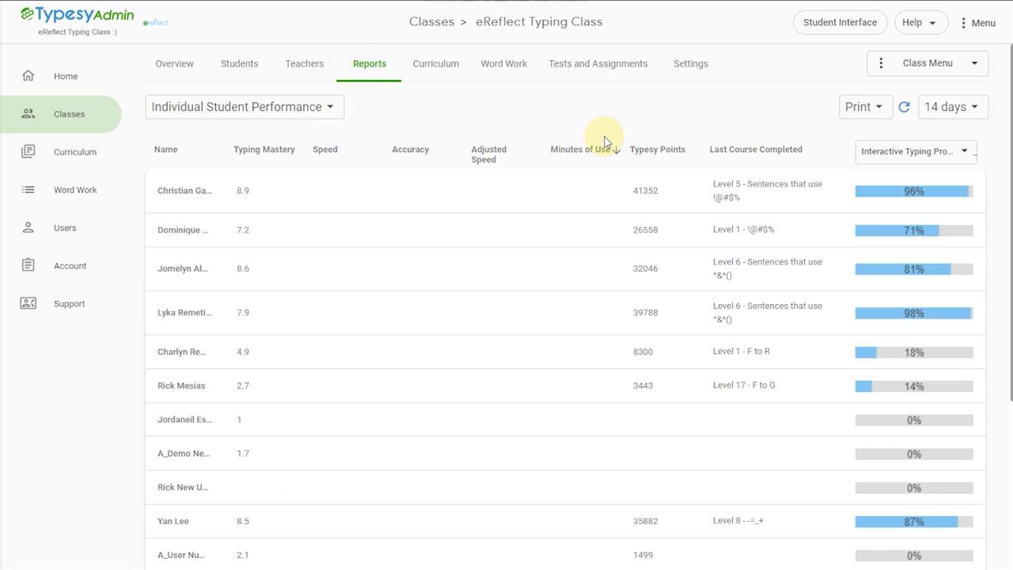
scroll(343, 420, down, 5)
scroll(387, 451, up, 5)
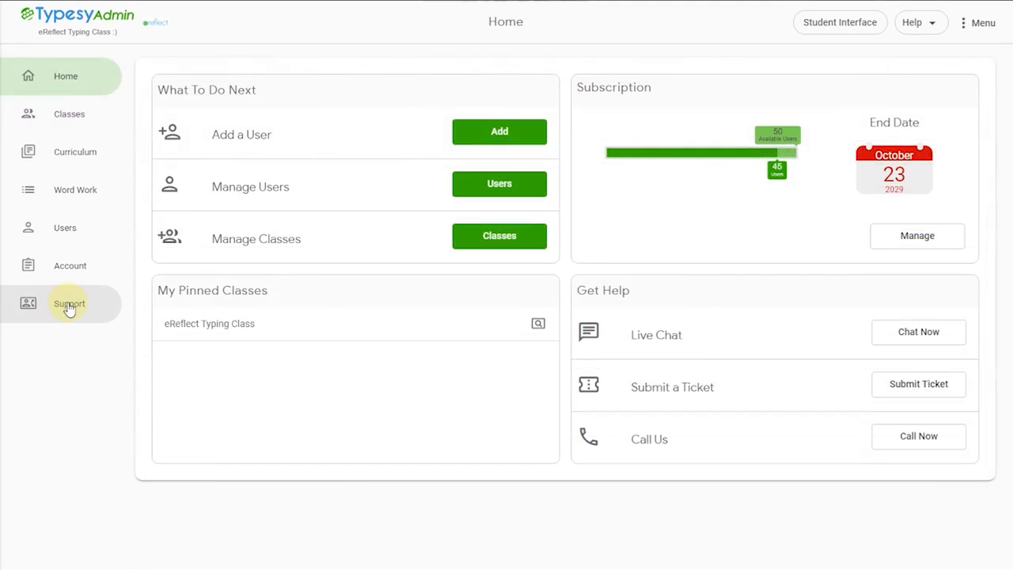
click(68, 307)
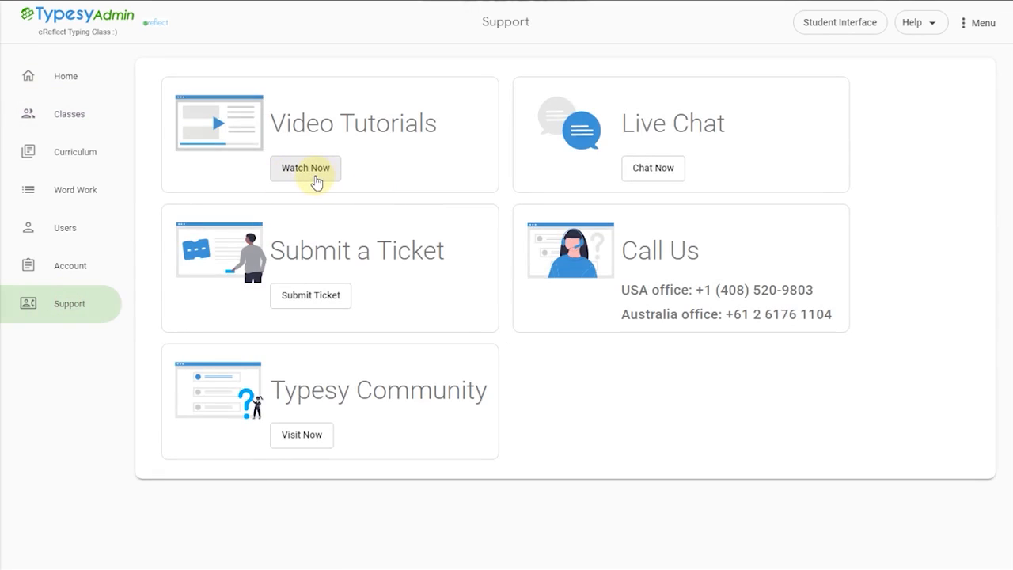
click(315, 180)
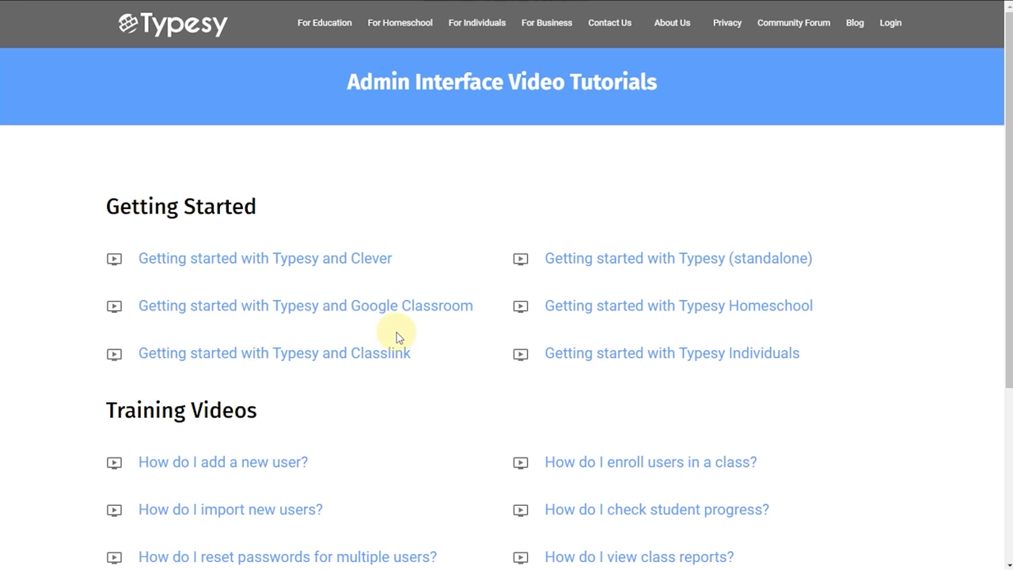